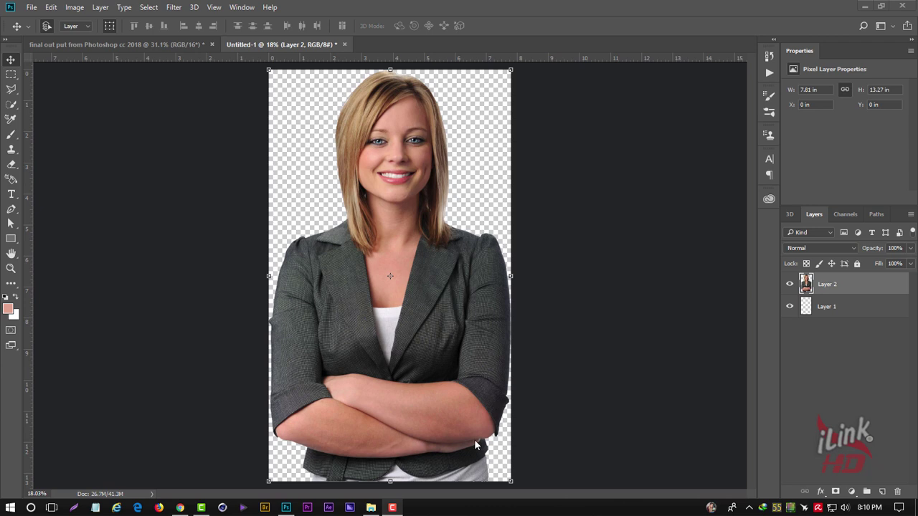
Step: Create a 1920×1080 Film & Video document at 300 ppi, transparent, with sRGB display profile
click(466, 154)
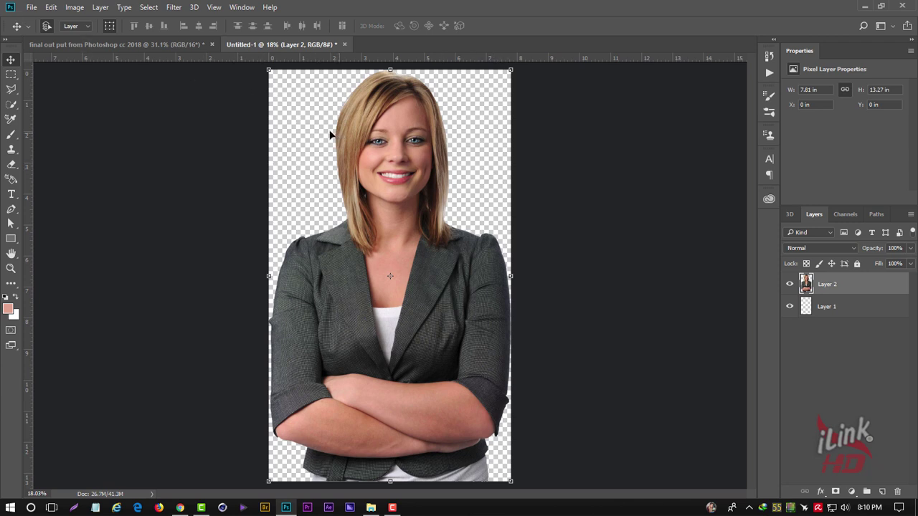
click(32, 9)
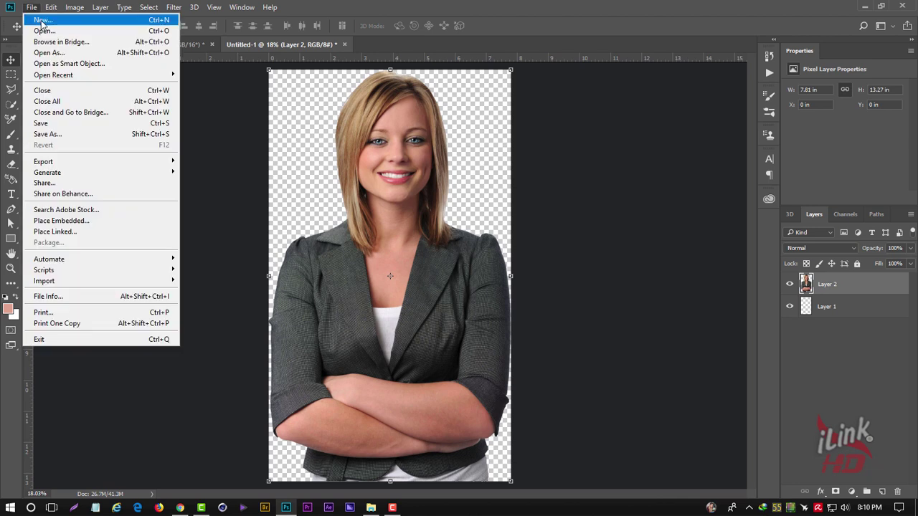
click(43, 20)
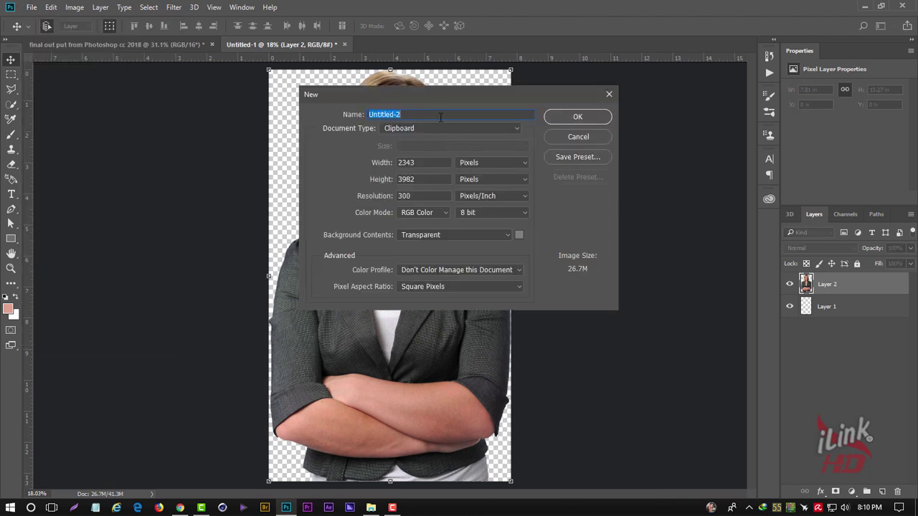
click(456, 130)
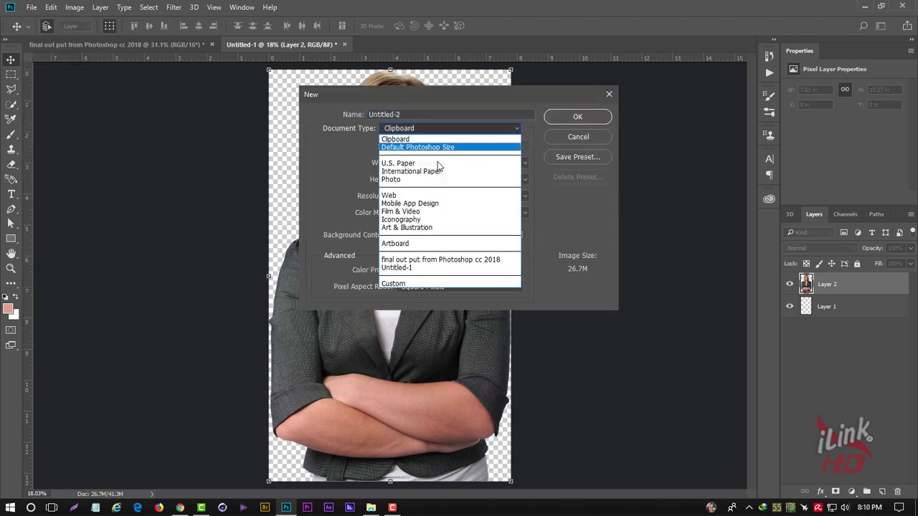
click(435, 213)
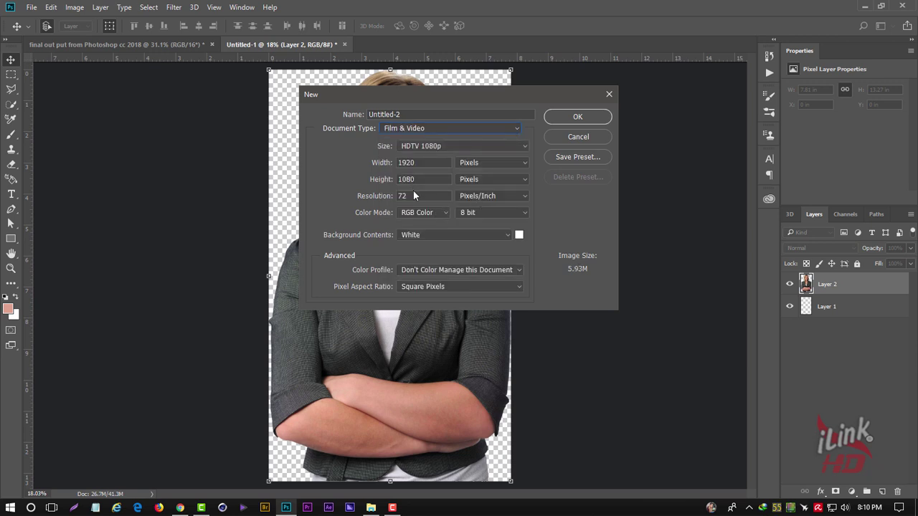
text(30)
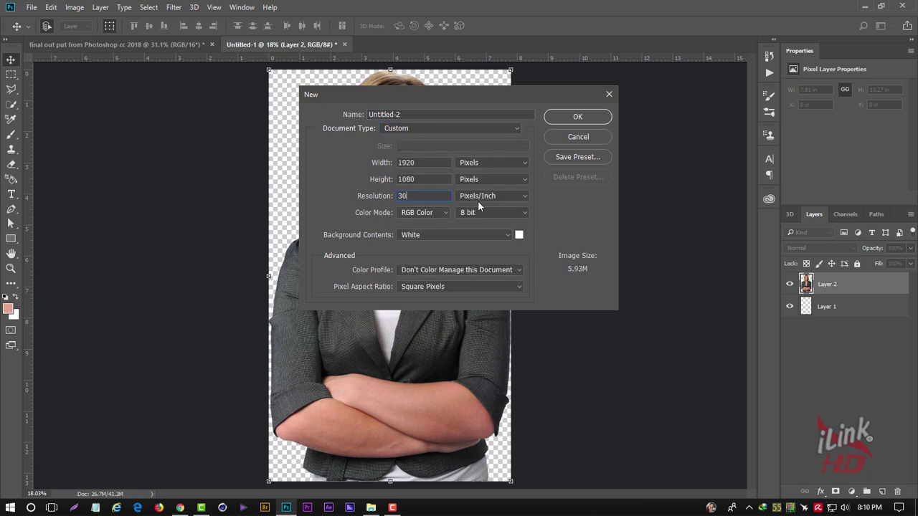
text(0)
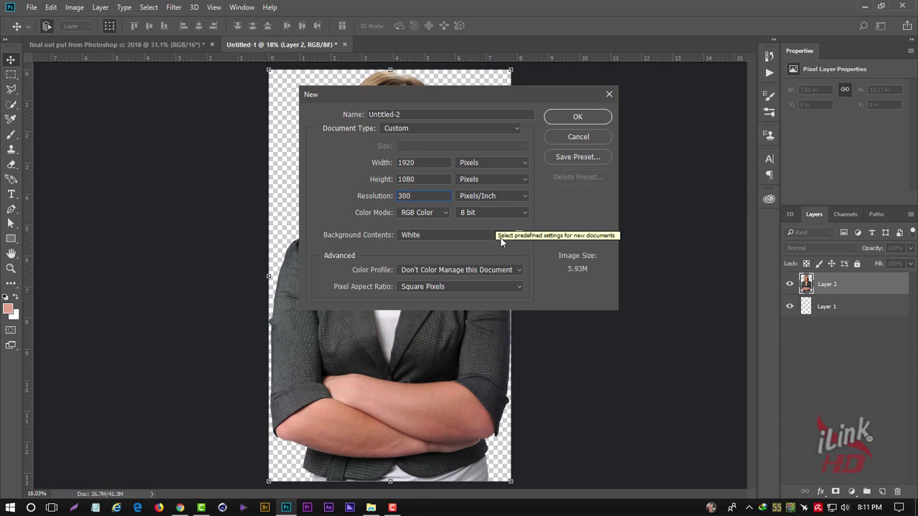
click(504, 234)
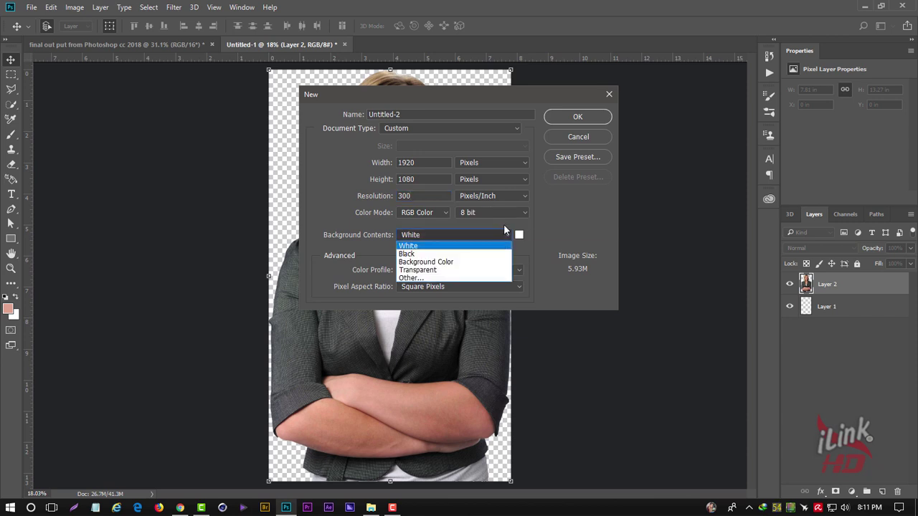
click(430, 270)
click(502, 270)
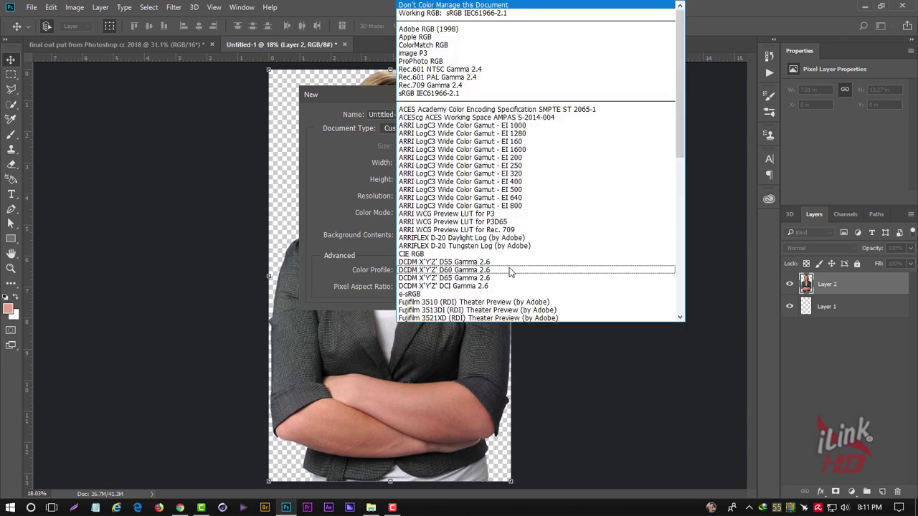
scroll(680, 204, down, 2)
scroll(680, 204, down, 10)
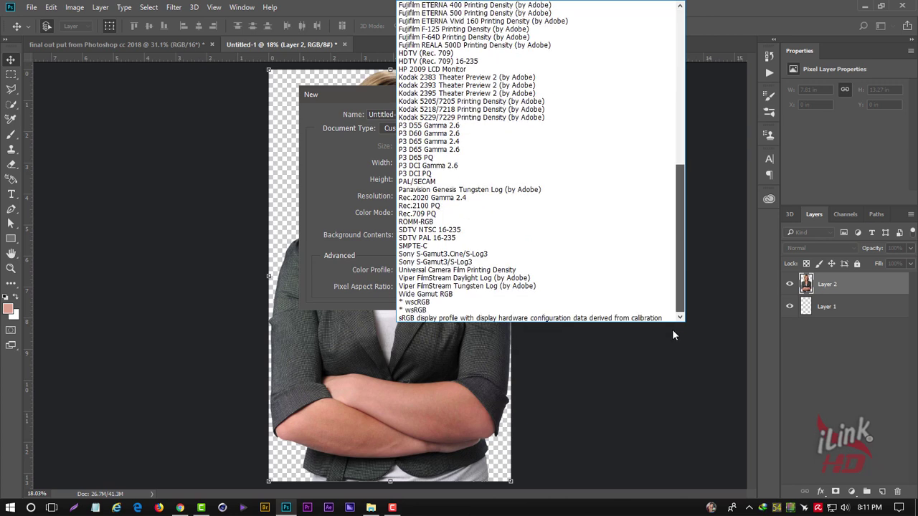
click(470, 318)
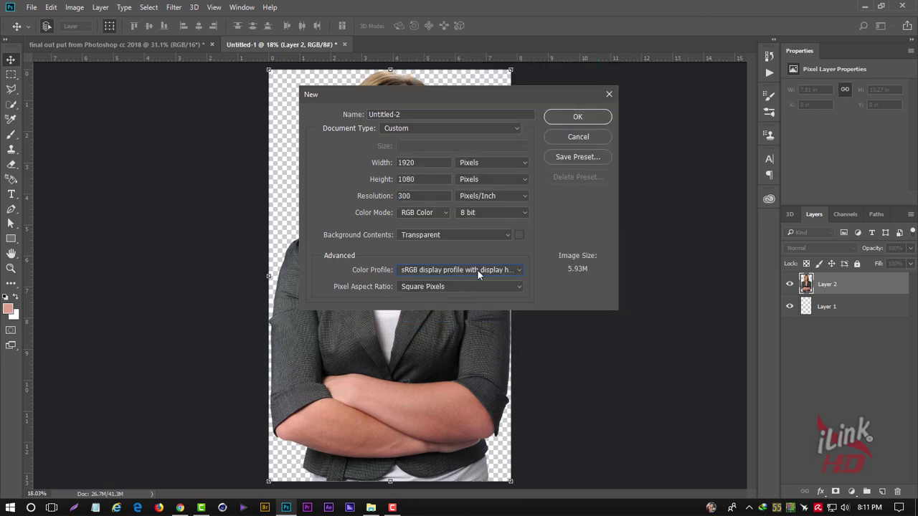
click(578, 119)
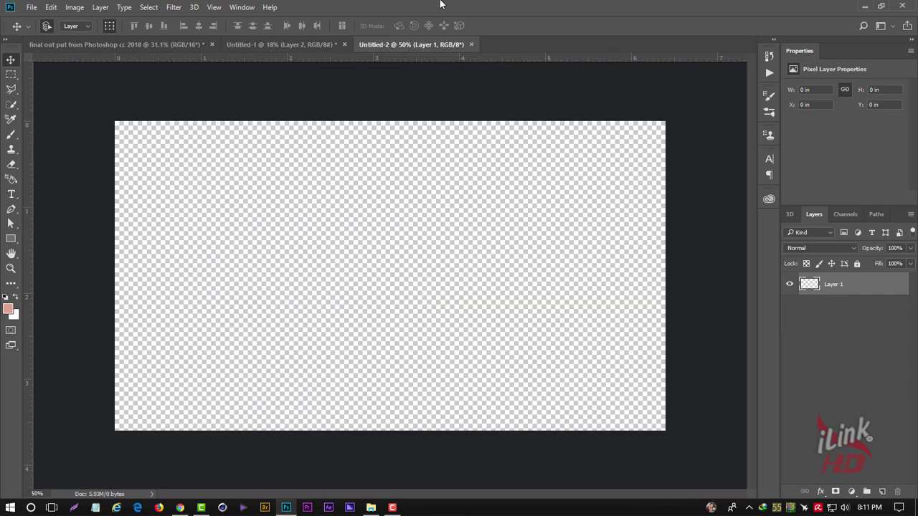
Step: Drag the shutterstock_FC00026 photo onto the canvas and commit its placement
click(452, 239)
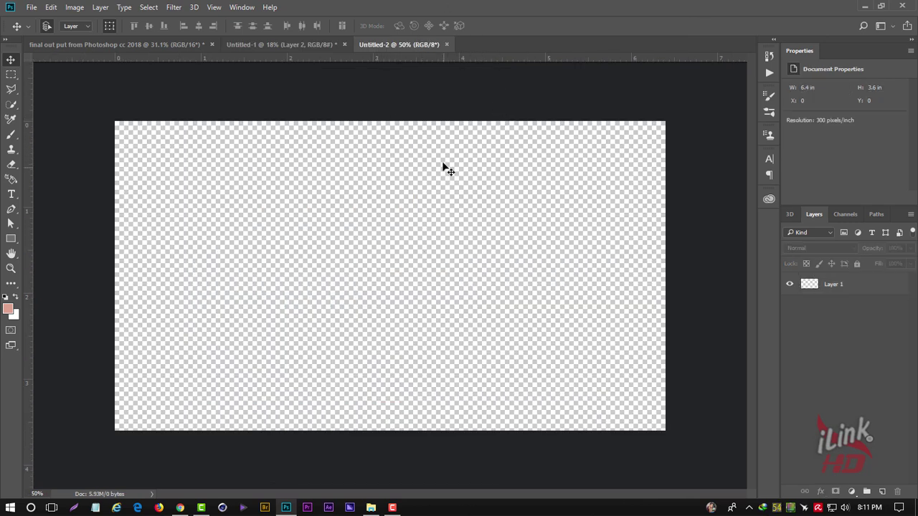
click(371, 508)
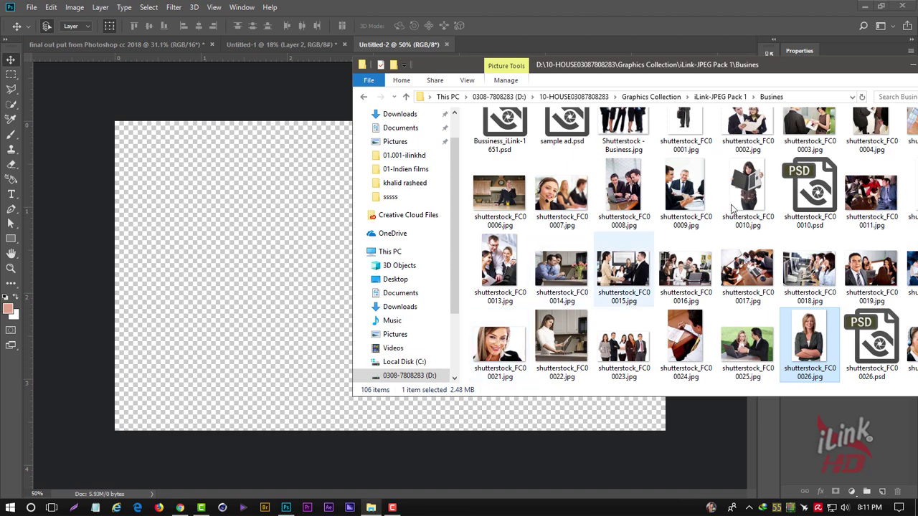
mouse_move(809, 344)
mouse_down()
mouse_move(319, 239)
mouse_move(383, 260)
mouse_up()
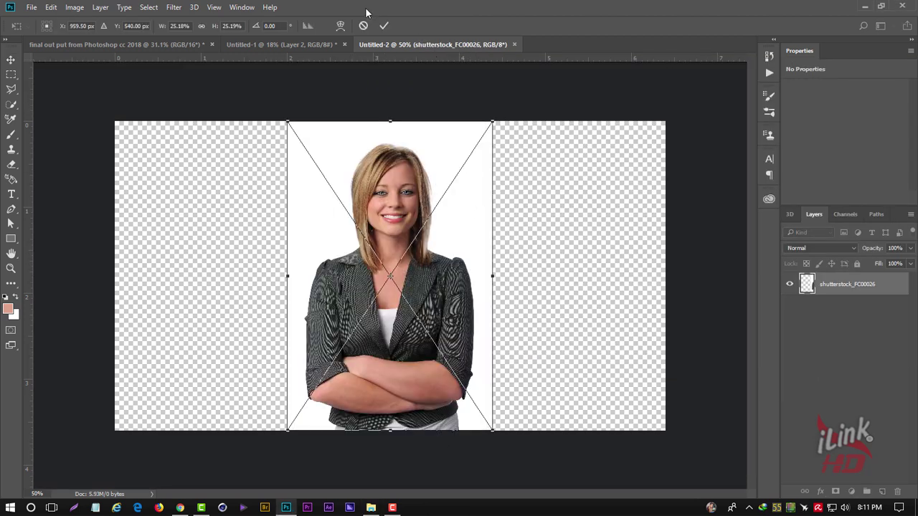
click(385, 27)
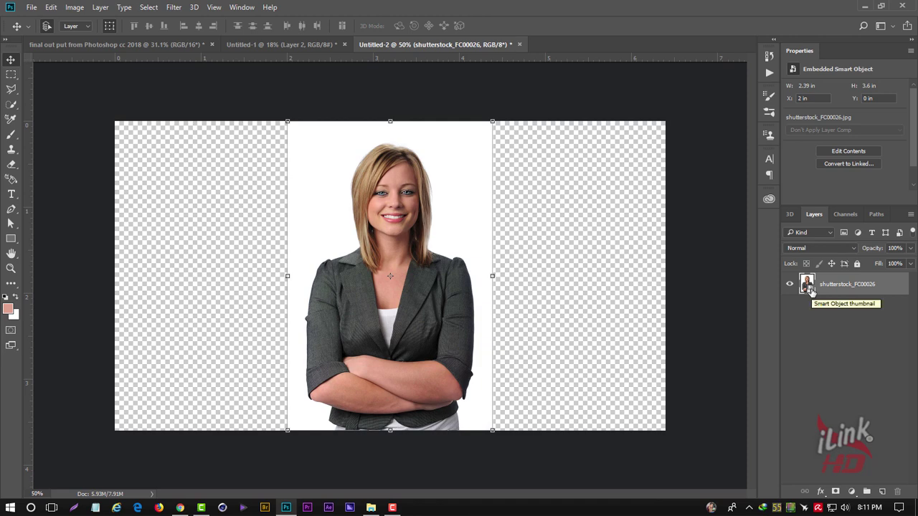
Step: Rasterize the photo layer and zoom in to frame her face and hair
right_click(897, 290)
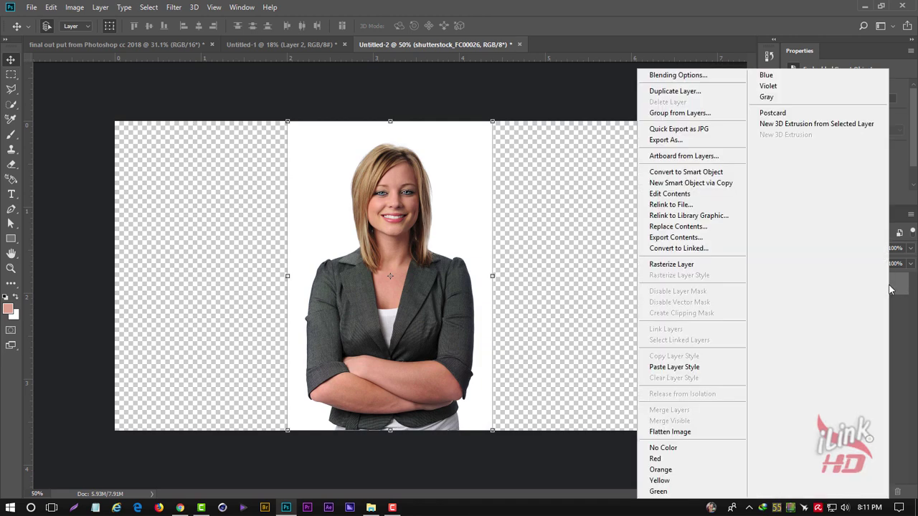
click(713, 268)
click(692, 264)
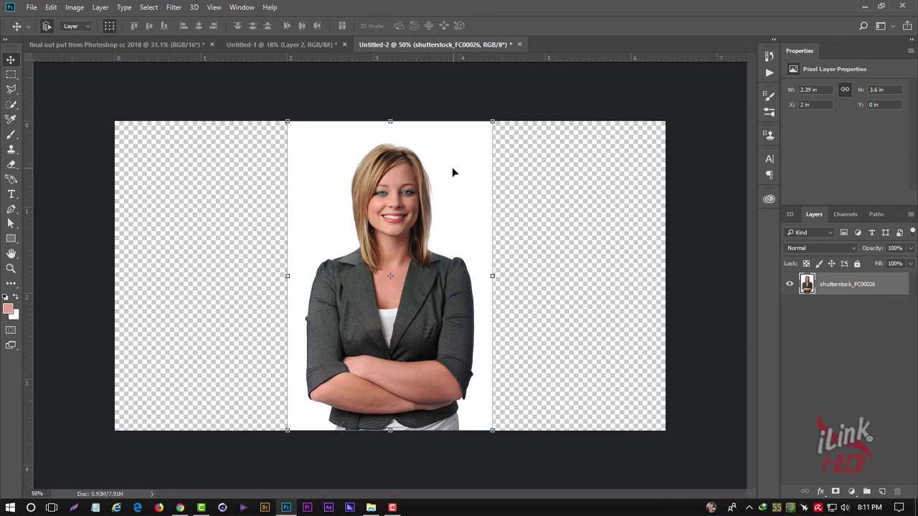
scroll(550, 193, up, 1)
scroll(549, 192, up, 1)
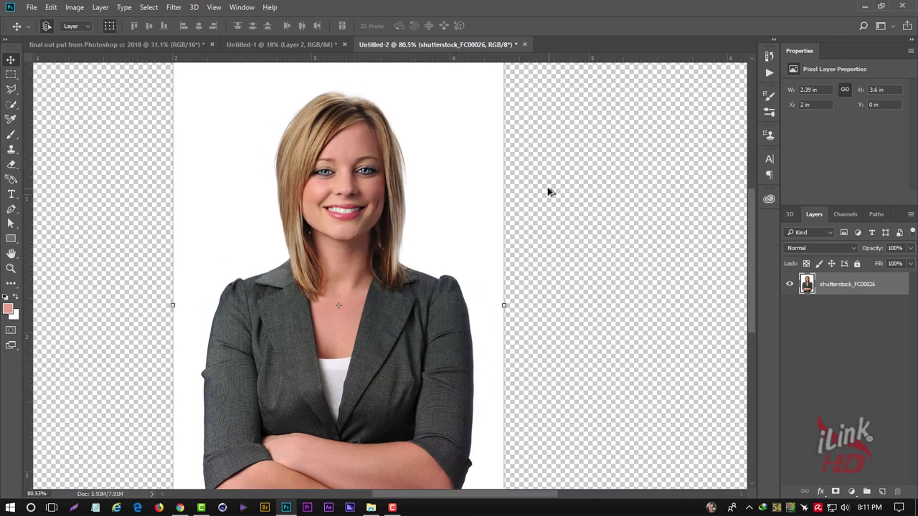
scroll(549, 193, up, 1)
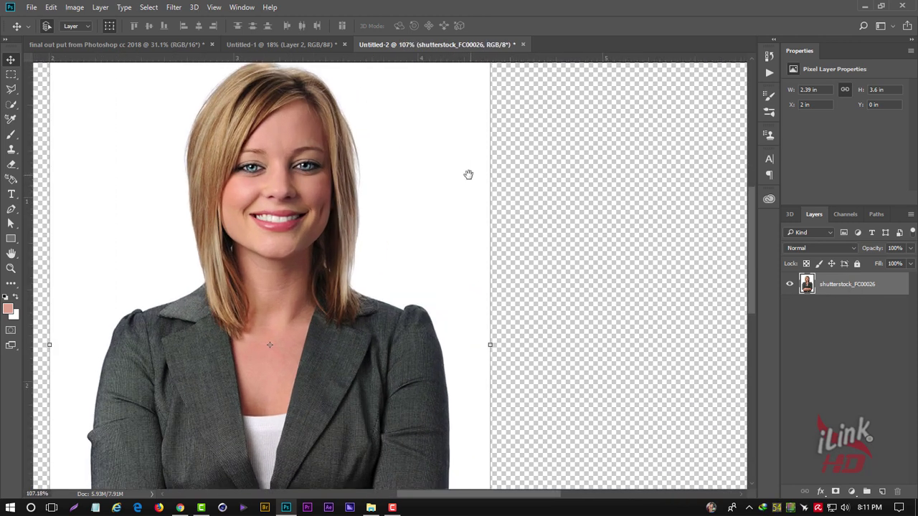
scroll(547, 225, up, 1)
drag(547, 225, 463, 188)
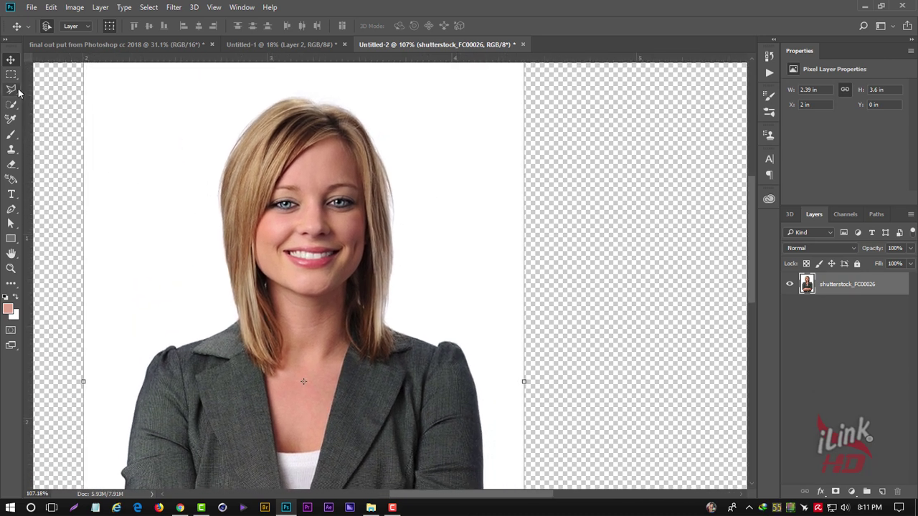
Step: Outline the white area right of her hair with the Polygonal Lasso and delete it
click(16, 92)
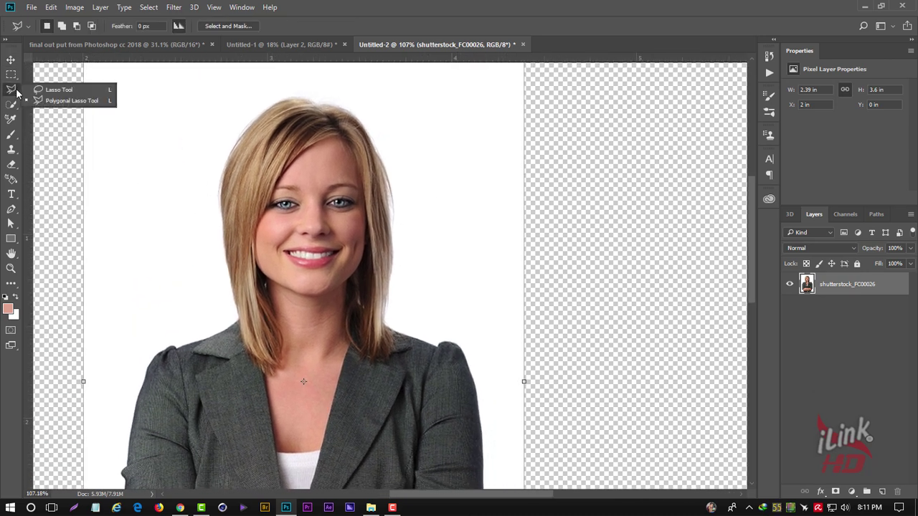
click(64, 101)
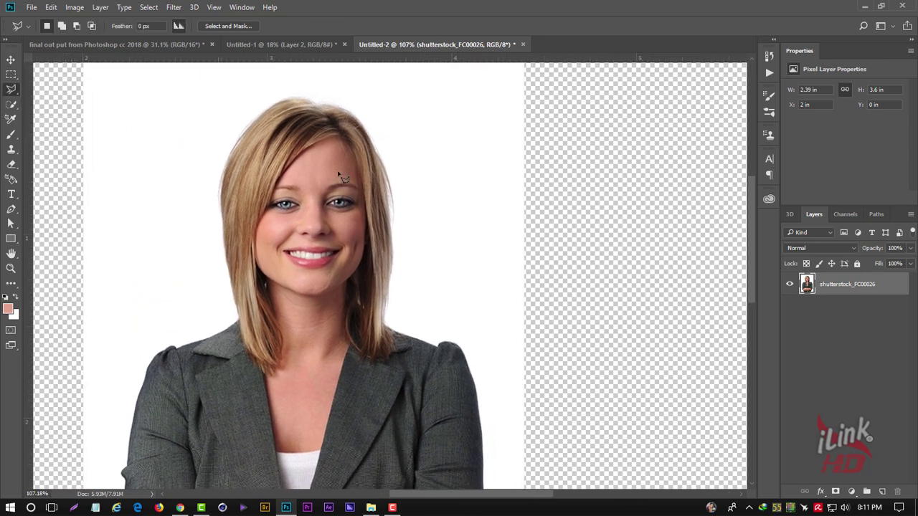
click(320, 104)
click(348, 114)
click(373, 141)
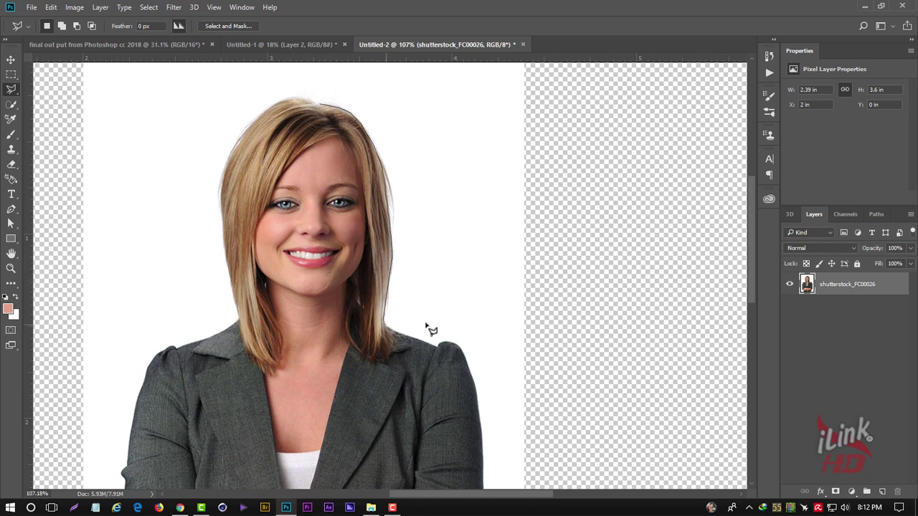
click(551, 301)
click(550, 133)
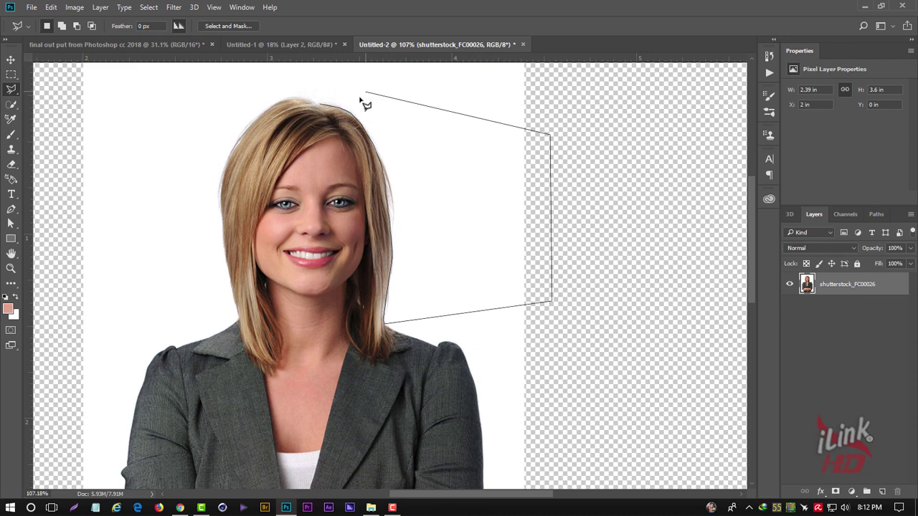
click(322, 106)
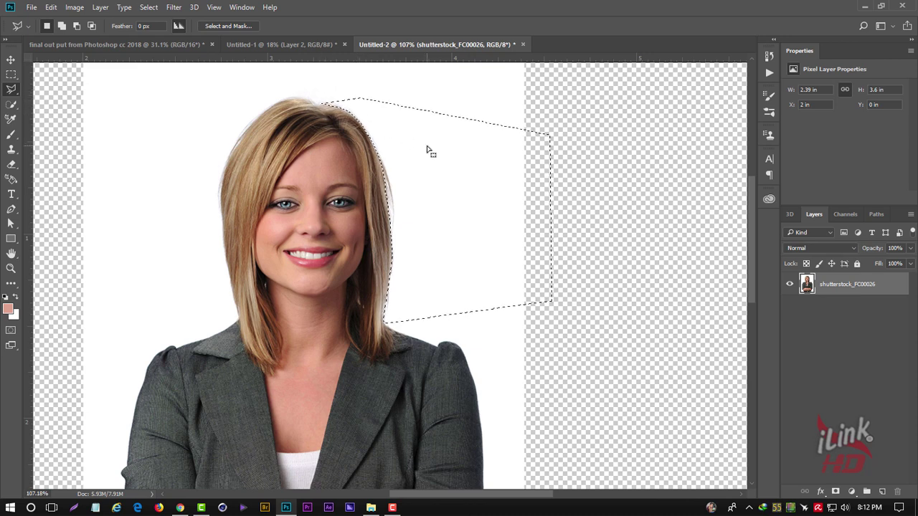
key(Delete)
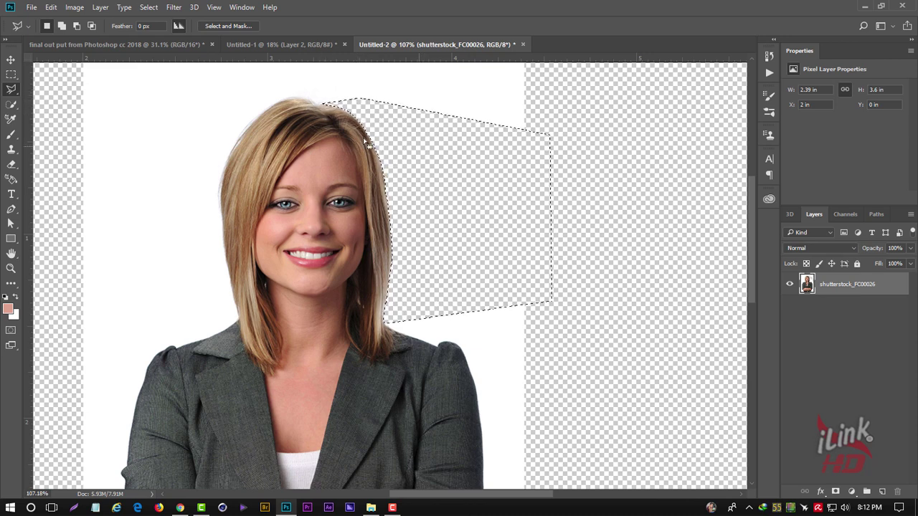
click(10, 59)
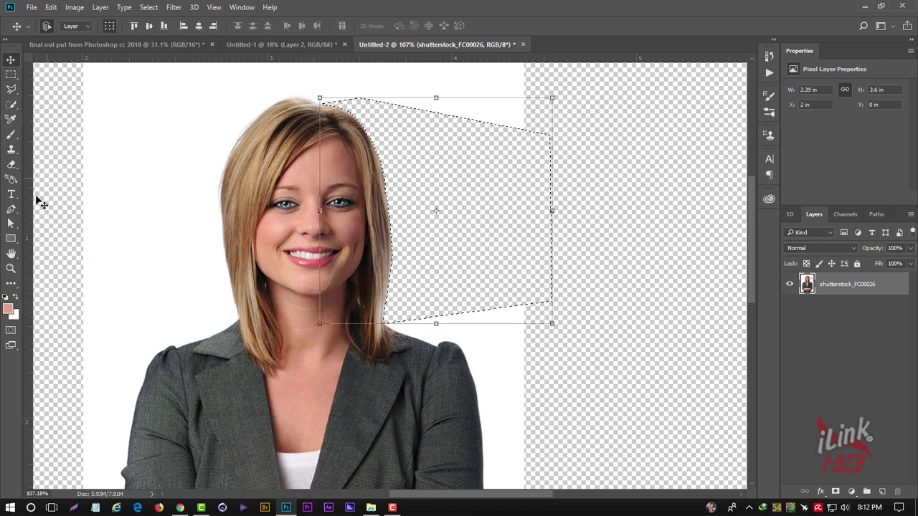
click(11, 211)
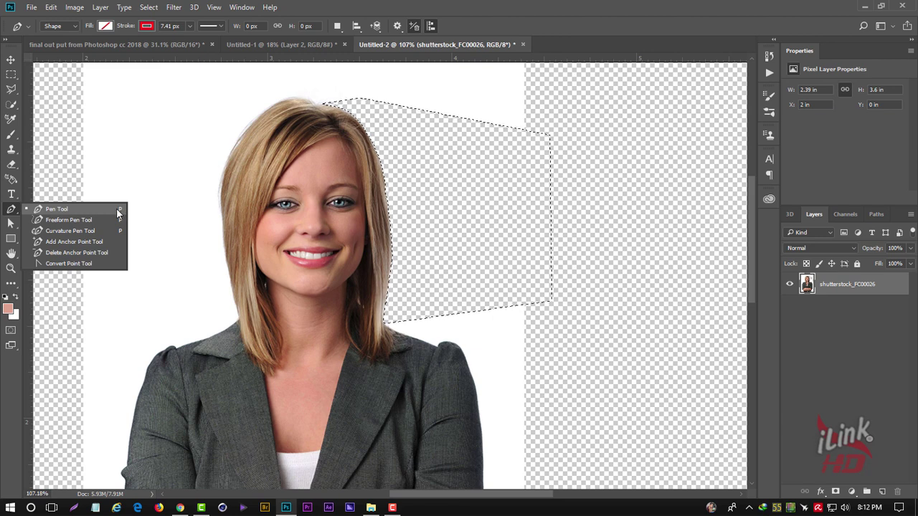
Step: Start a Pen shape path where hair meets shoulder, thinning its stroke to 0.88 px
click(119, 211)
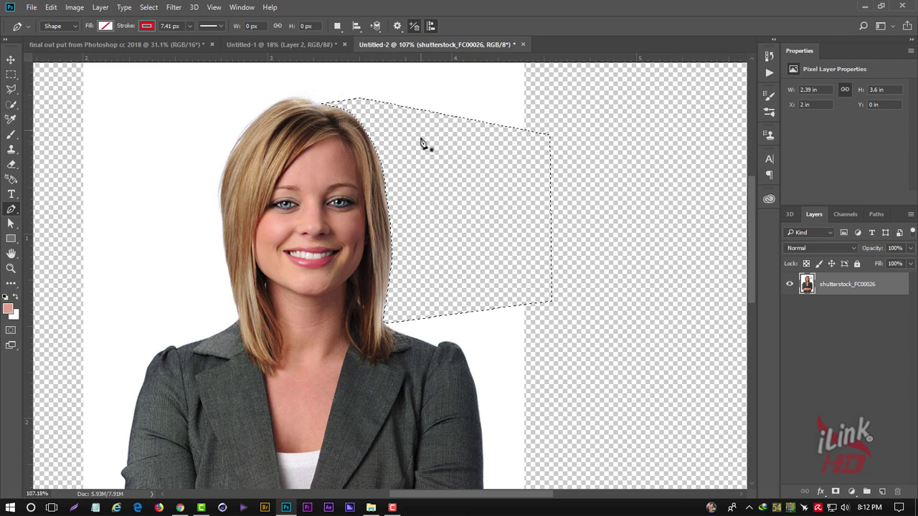
mouse_move(471, 206)
mouse_down()
mouse_move(430, 138)
mouse_move(416, 78)
mouse_up()
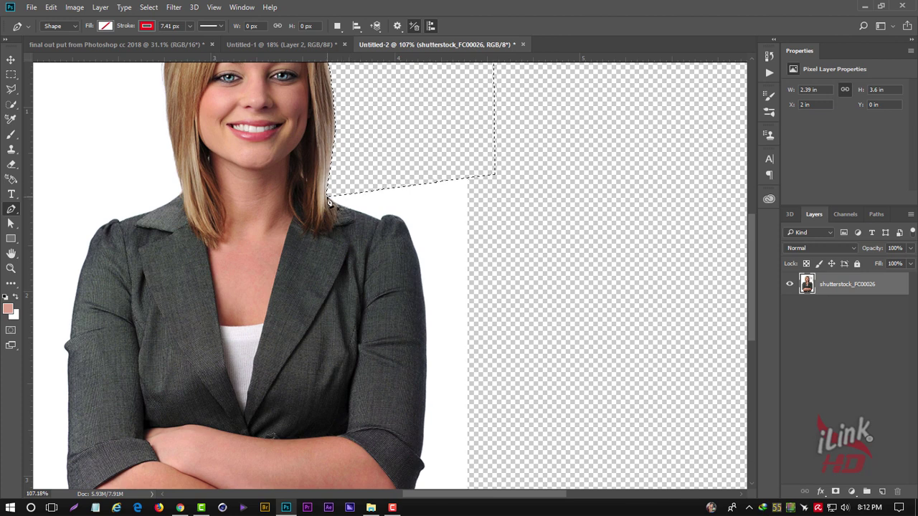
click(328, 195)
click(338, 208)
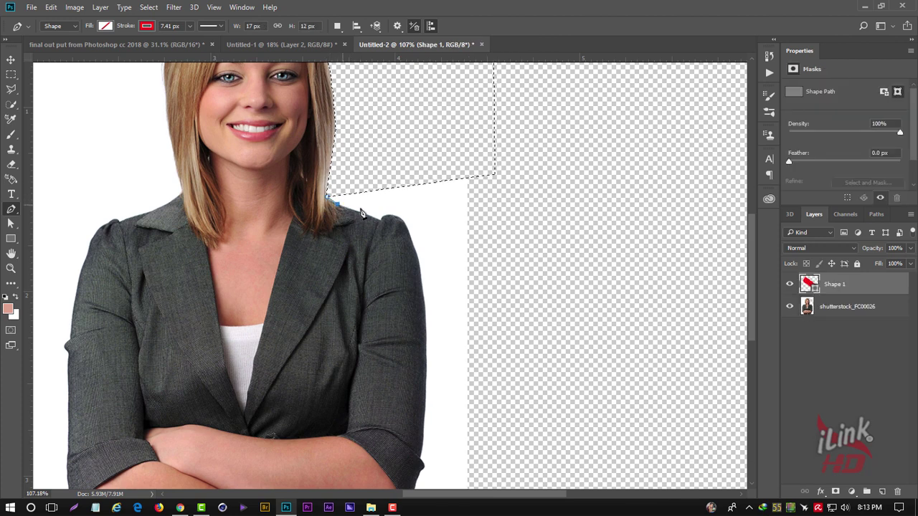
click(361, 216)
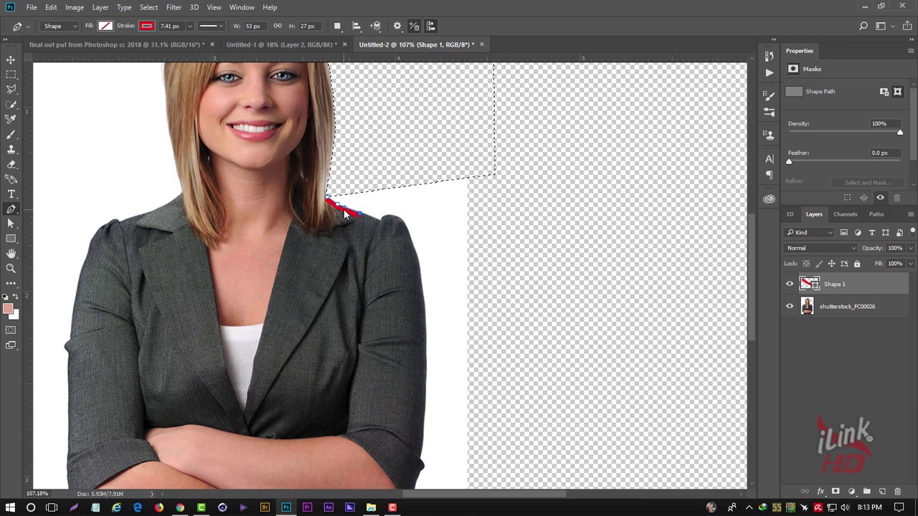
click(188, 26)
drag(186, 41, 185, 41)
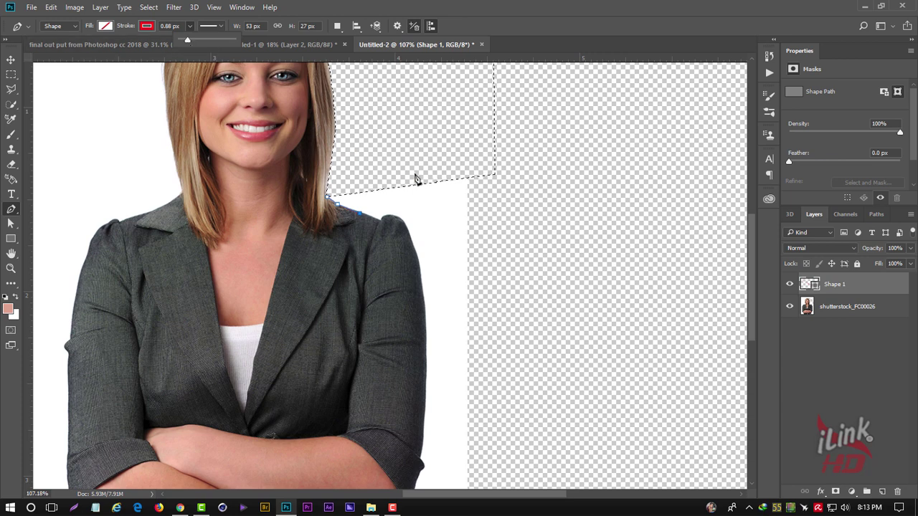
click(380, 221)
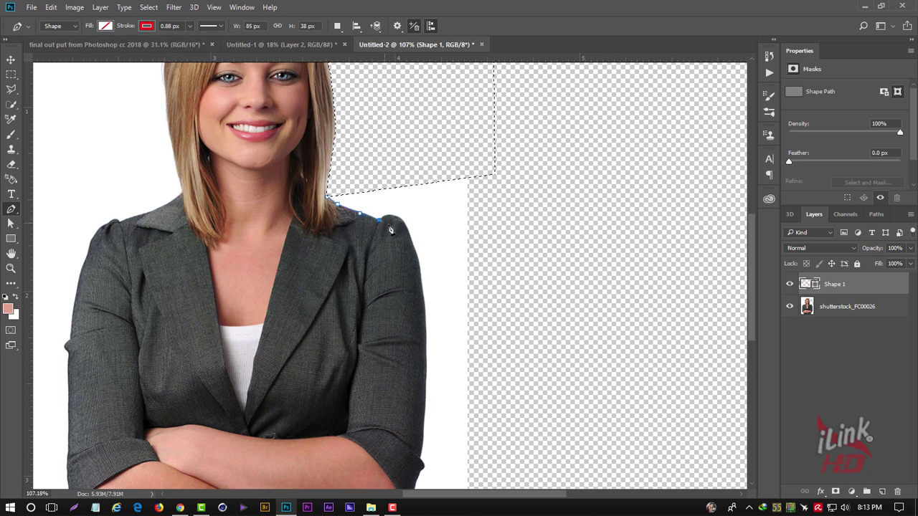
Step: Trace the path over the shoulder top and down the arm edge
scroll(413, 194, up, 2)
scroll(412, 194, up, 1)
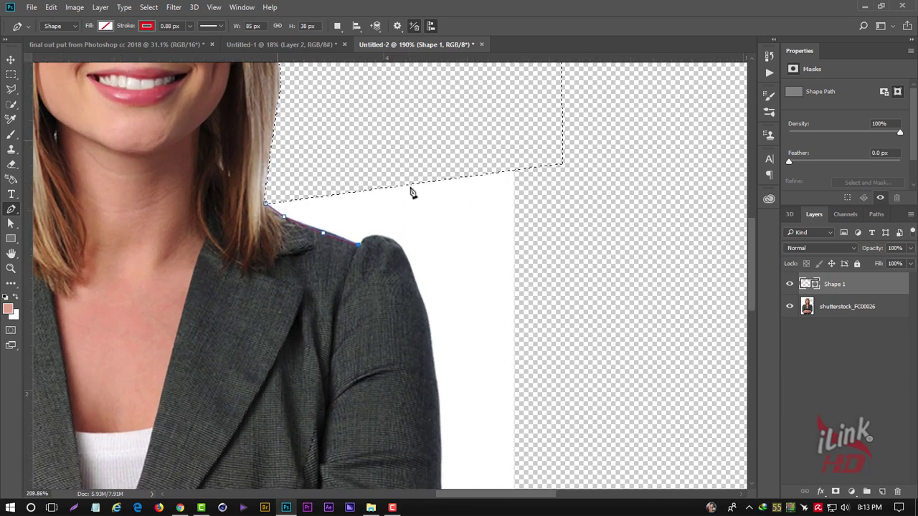
scroll(413, 194, up, 4)
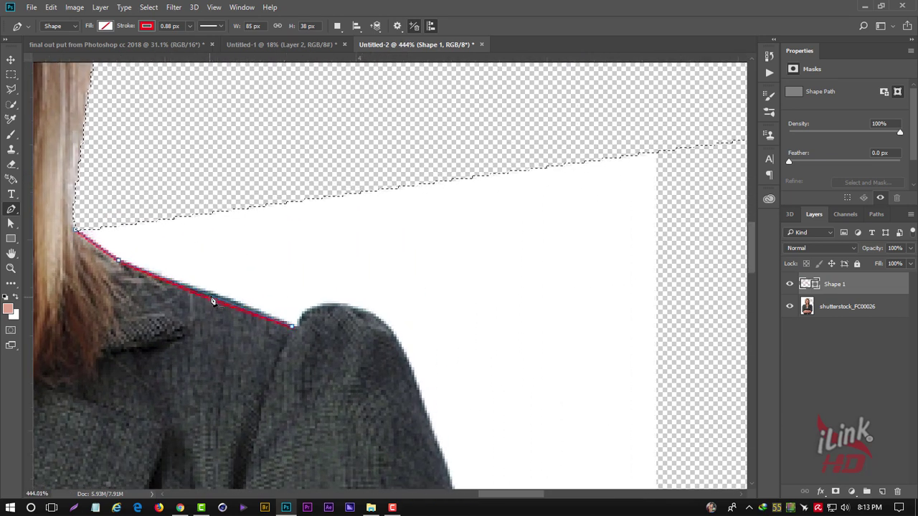
click(293, 327)
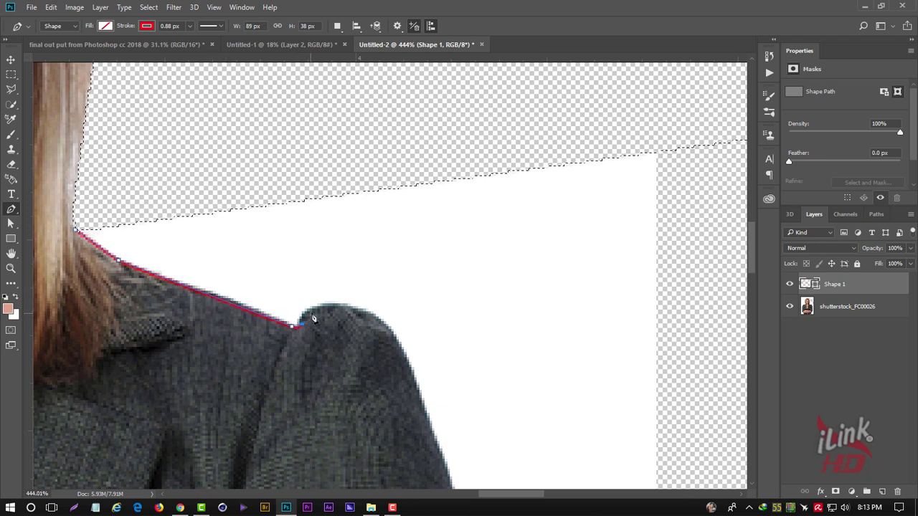
drag(311, 317, 322, 313)
click(343, 311)
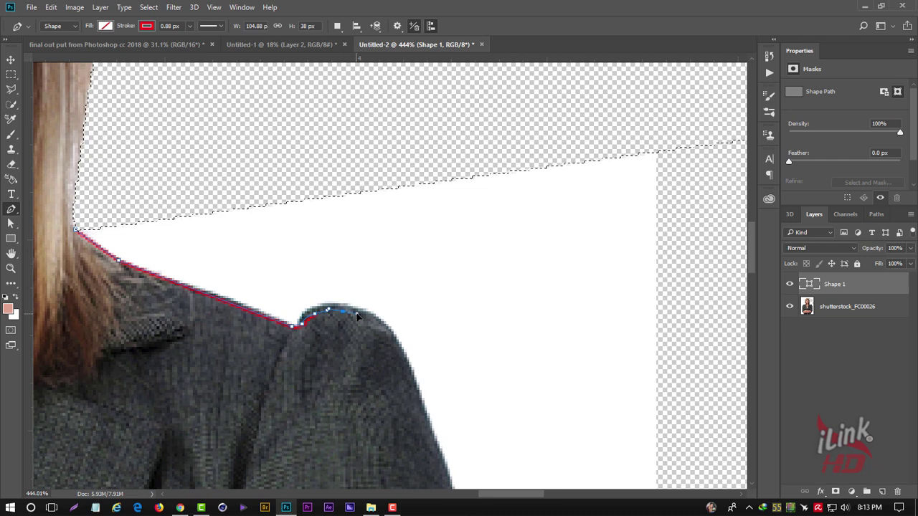
click(387, 335)
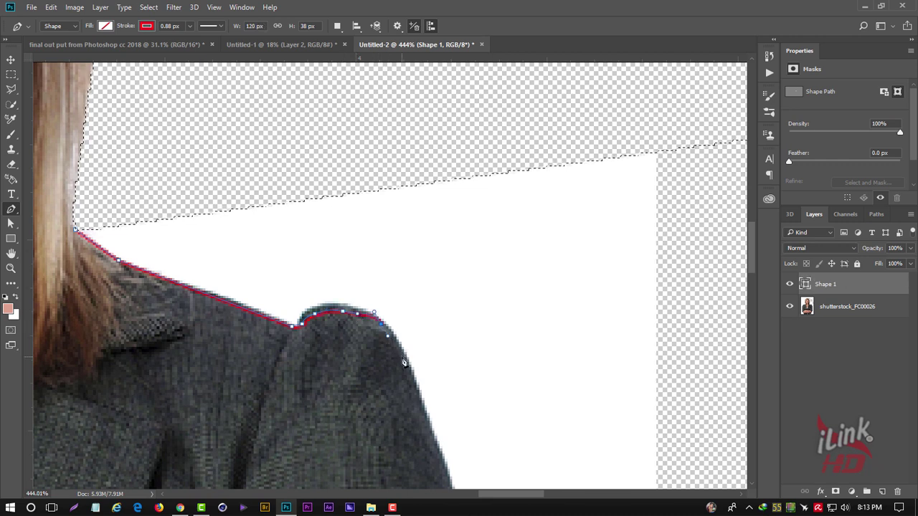
click(406, 365)
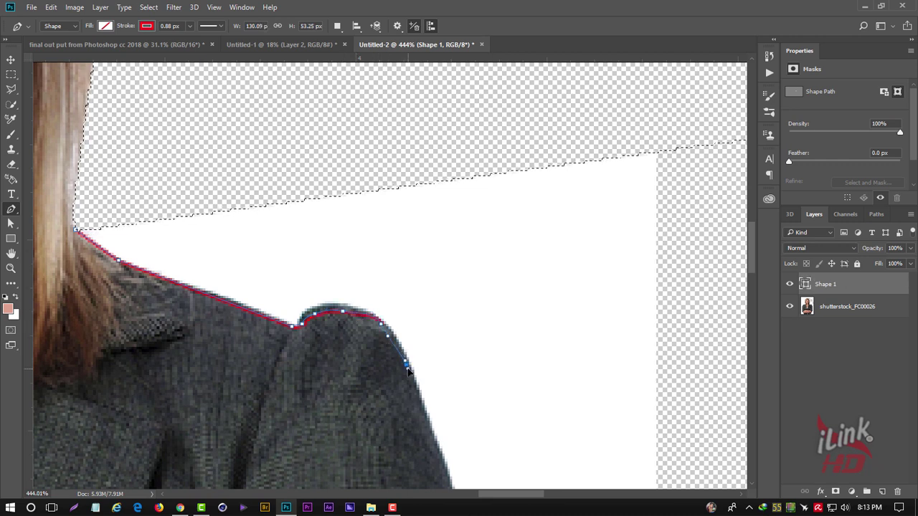
drag(445, 332, 408, 115)
click(412, 267)
click(430, 344)
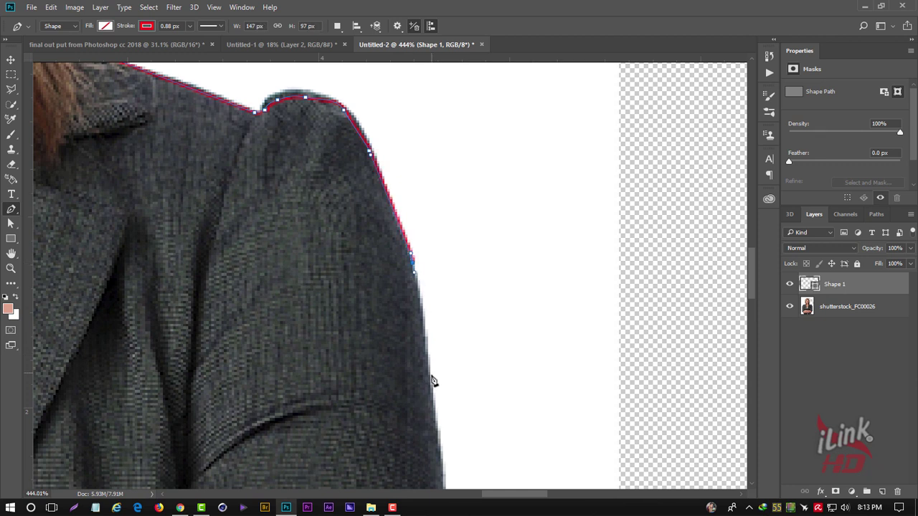
click(431, 388)
click(430, 432)
click(441, 468)
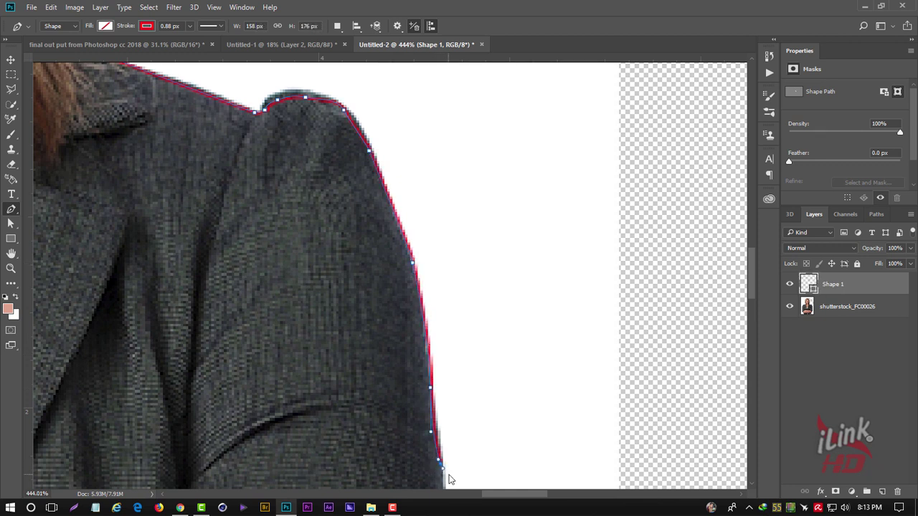
Step: Run the path right and up around the white area, closing it at the start
click(646, 444)
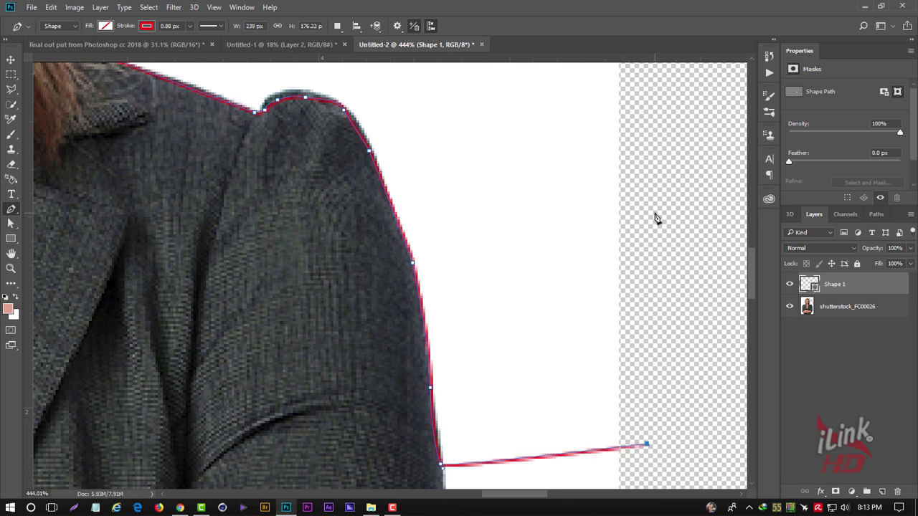
scroll(665, 336, up, 5)
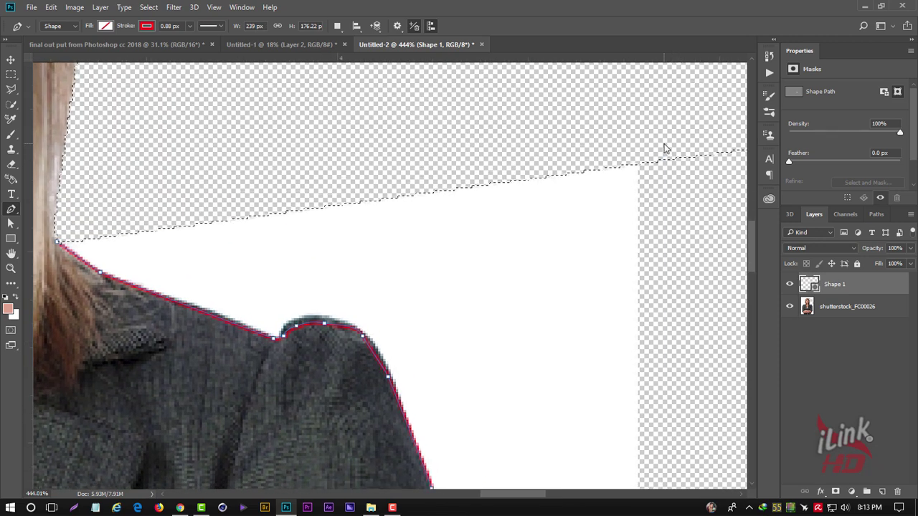
click(664, 143)
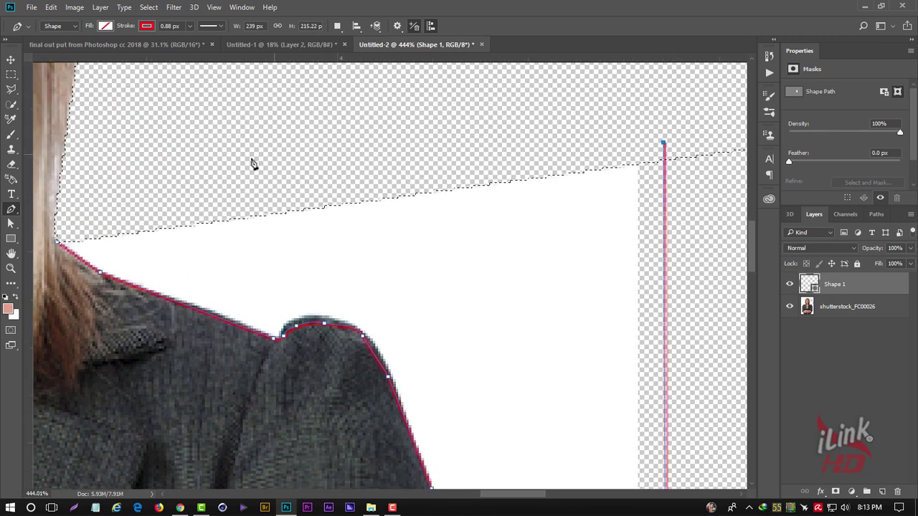
click(59, 244)
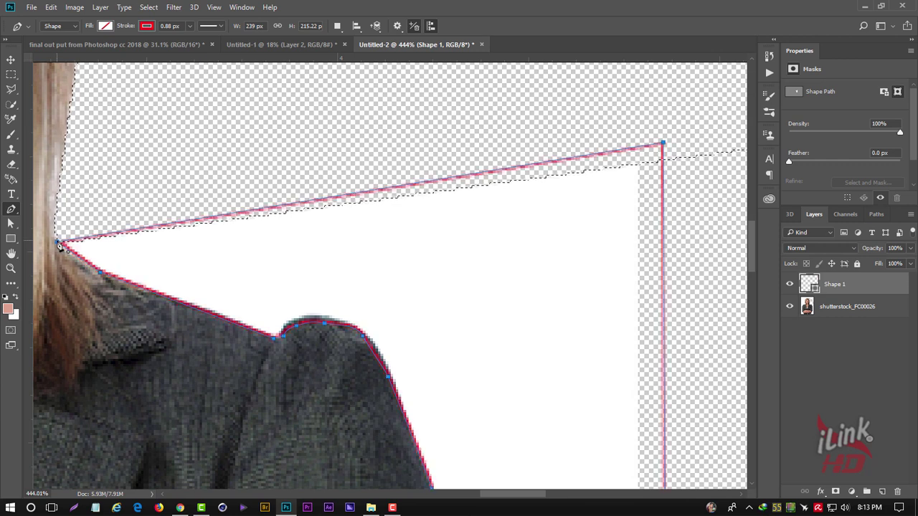
scroll(444, 220, down, 1)
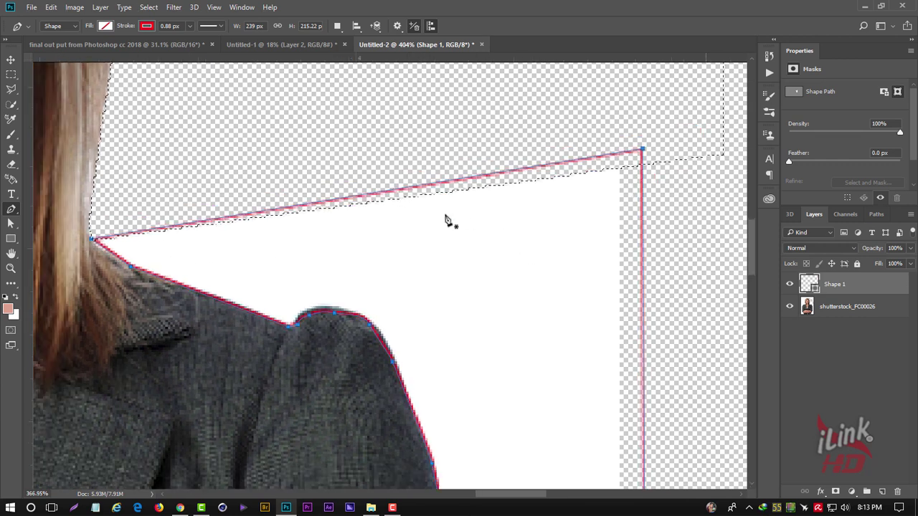
scroll(445, 220, down, 3)
scroll(478, 215, down, 2)
scroll(483, 220, down, 4)
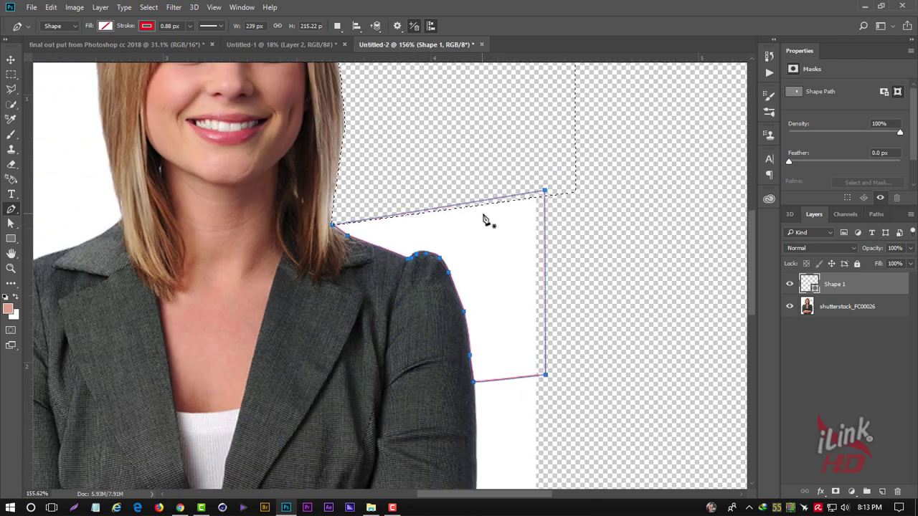
Step: Convert the Shape 1 path into a selection feathered 2 px
click(882, 216)
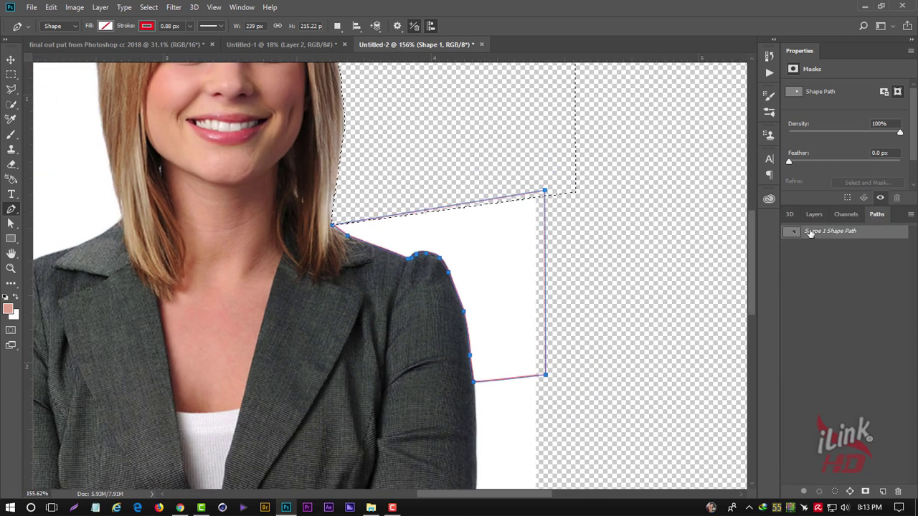
right_click(809, 233)
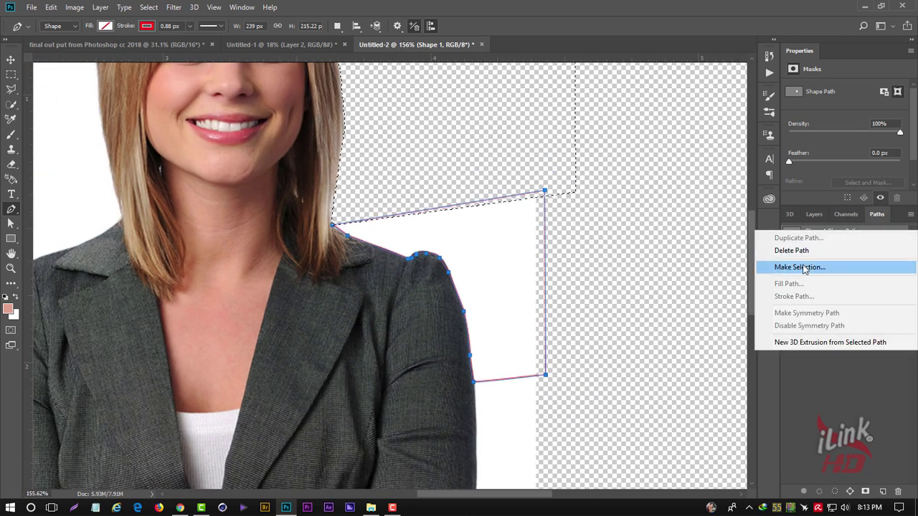
click(804, 268)
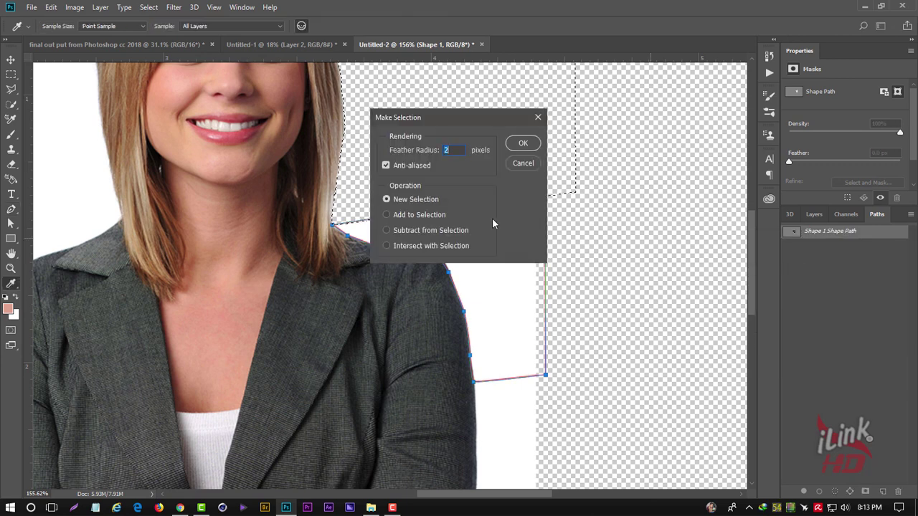
click(520, 144)
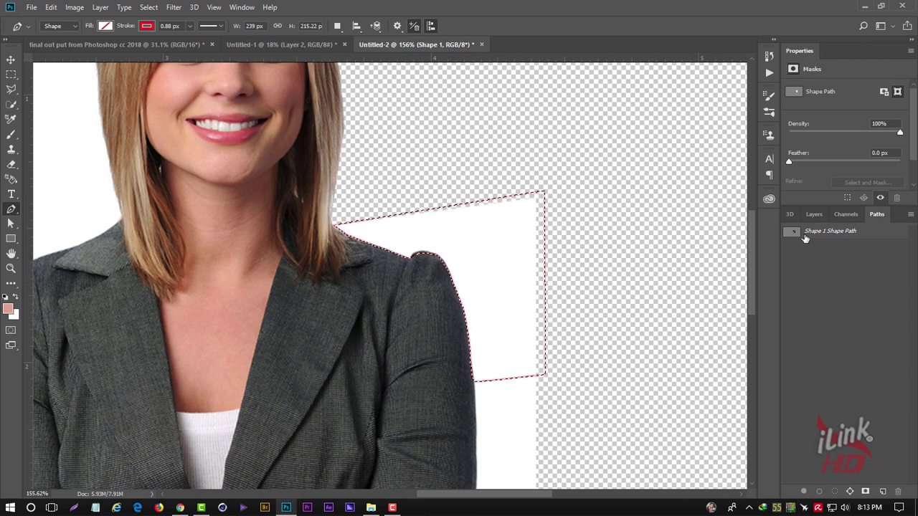
Step: Save the selection as channel 'ilinkhd' in a new document, then return to Untitled-2
click(147, 8)
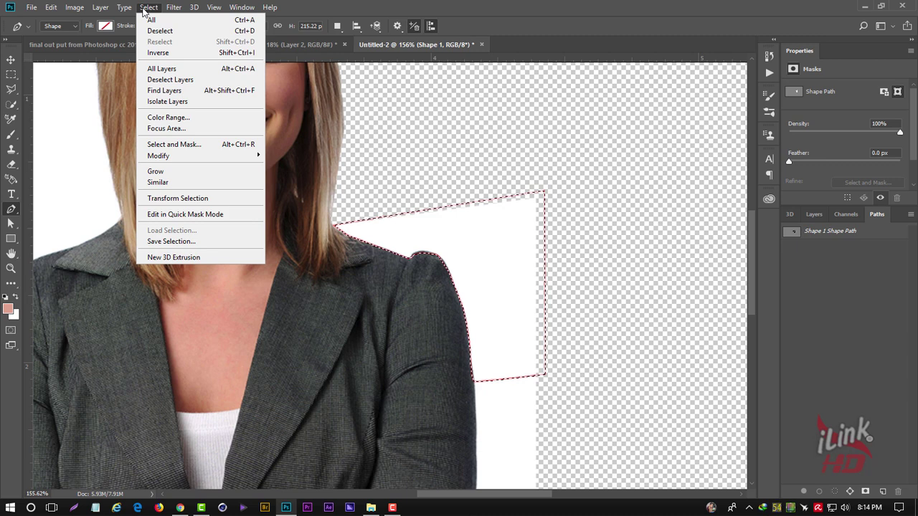
click(212, 242)
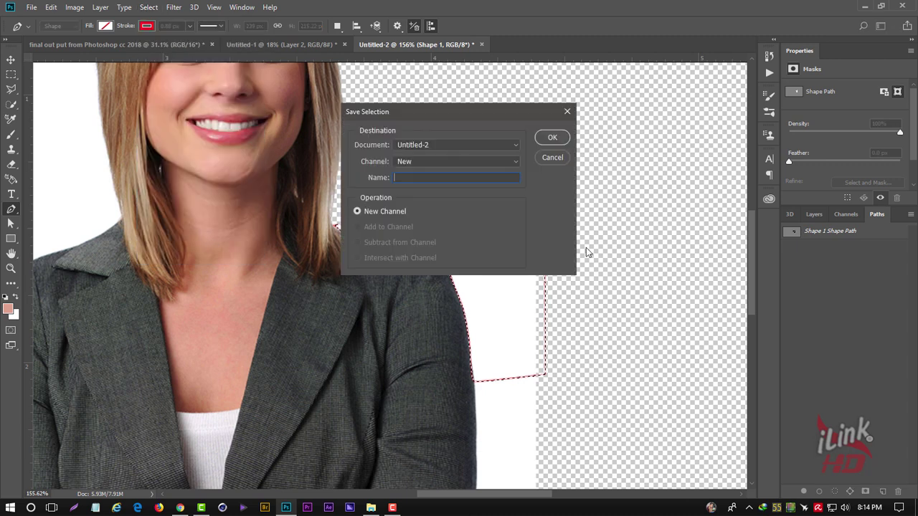
click(431, 145)
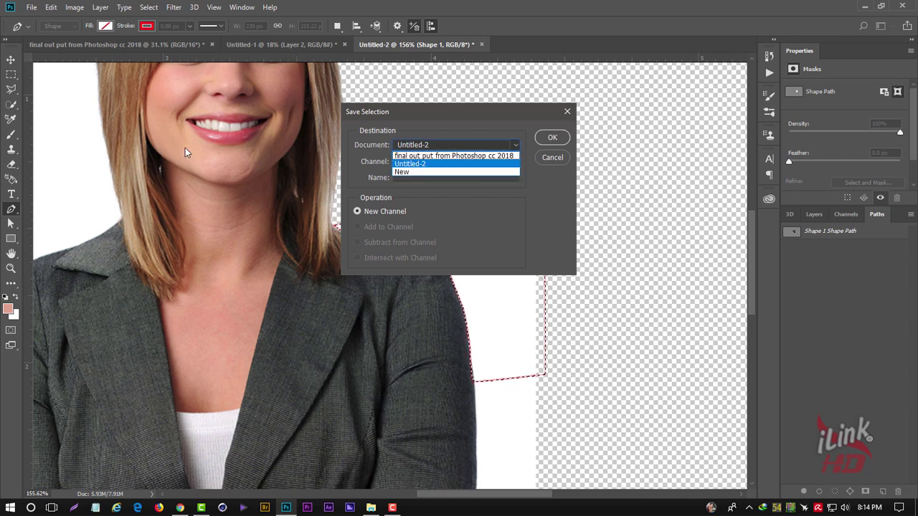
click(419, 172)
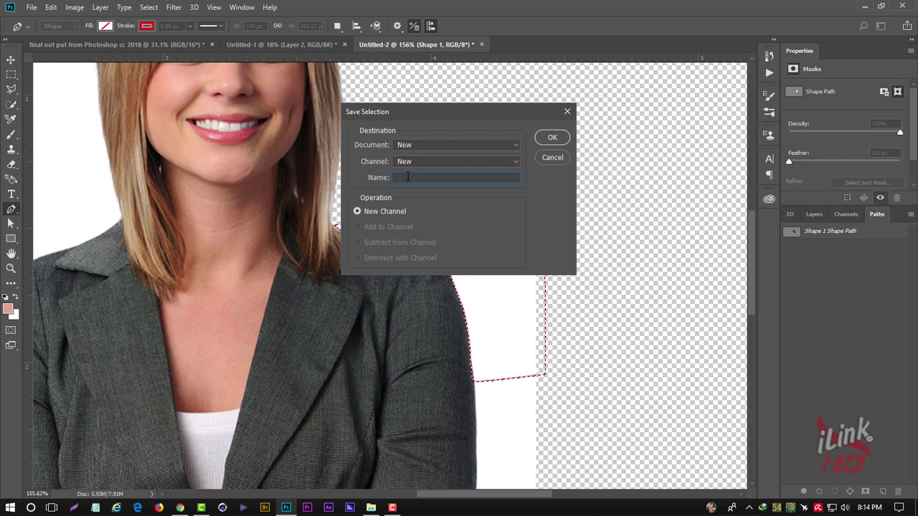
text(linkhd)
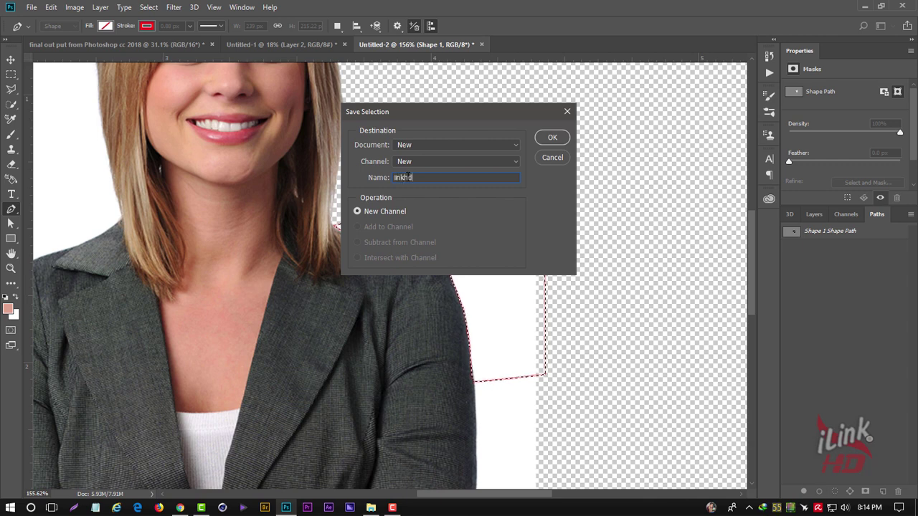
click(552, 137)
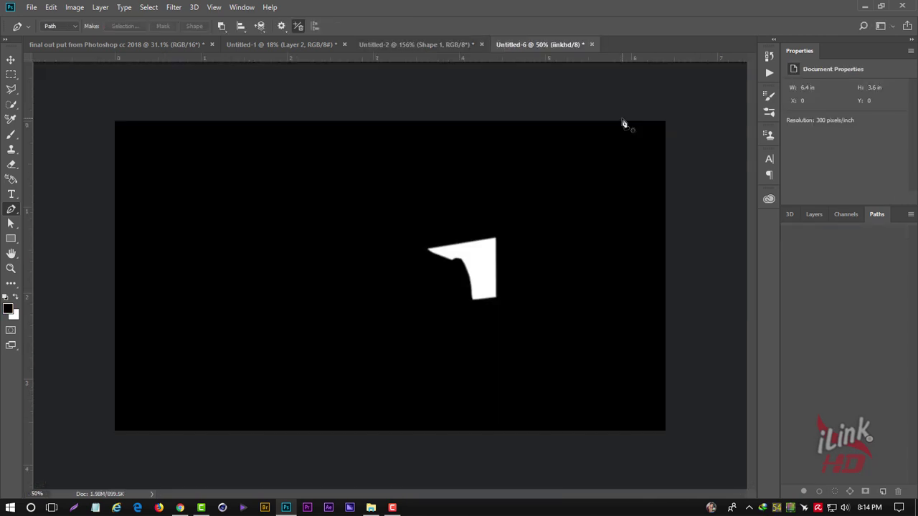
click(459, 46)
click(529, 44)
click(382, 41)
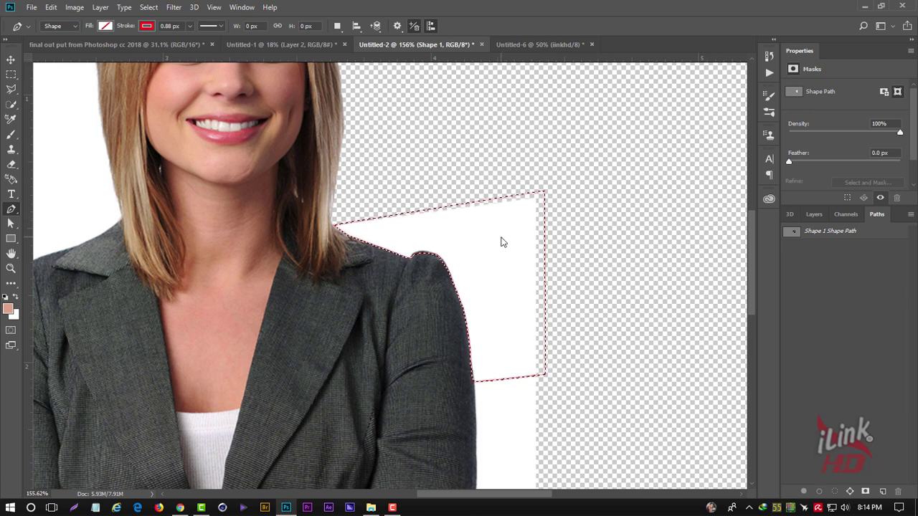
Step: Deselect, then load the saved ilinkhd channel as a selection around the shoulder area
key(ctrl+d)
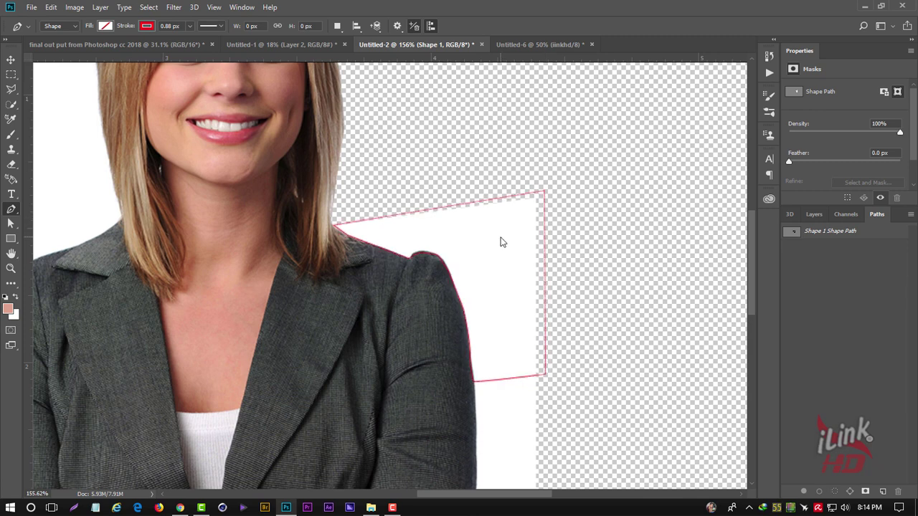
click(810, 214)
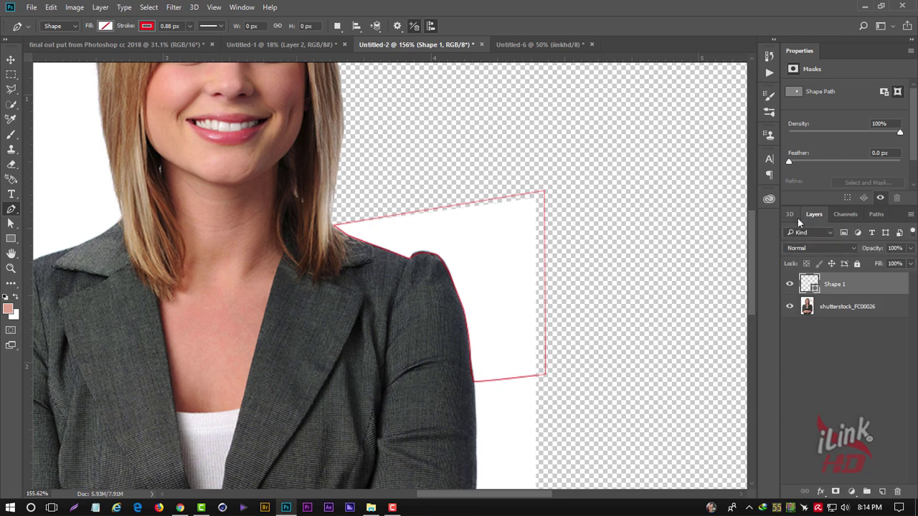
right_click(446, 242)
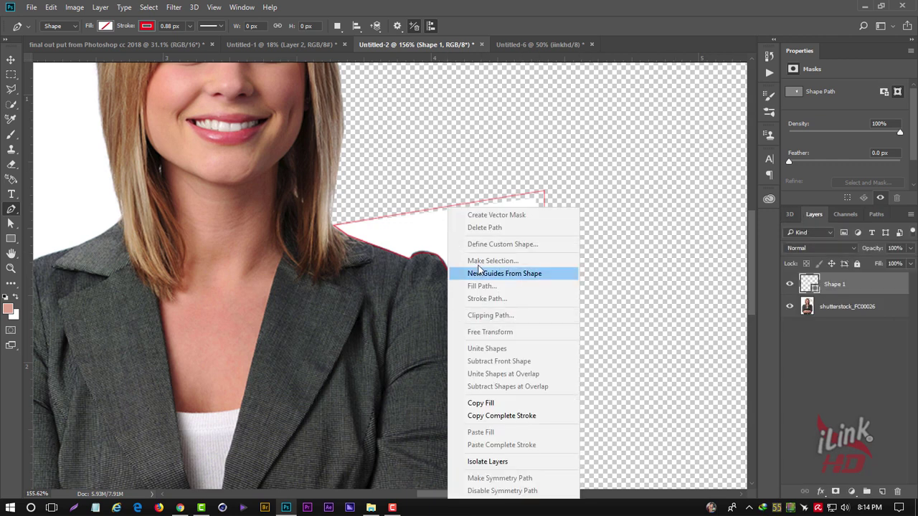
click(151, 7)
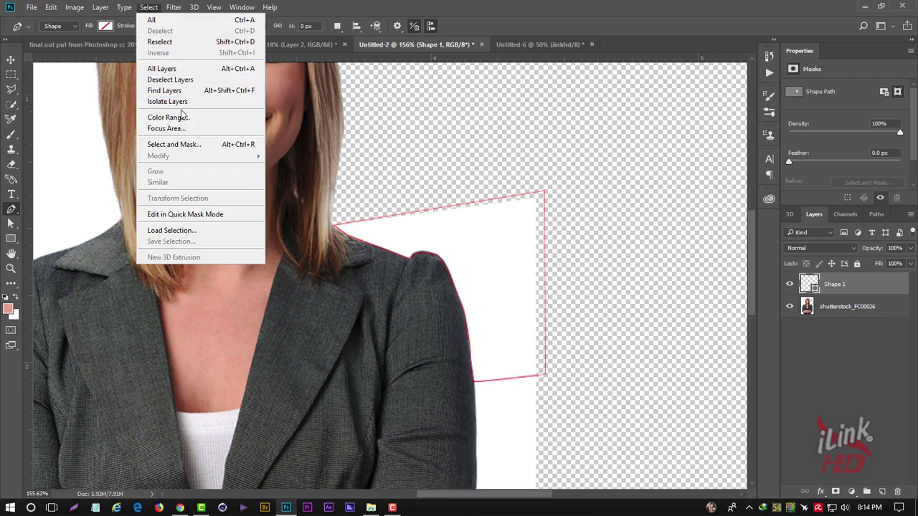
click(199, 231)
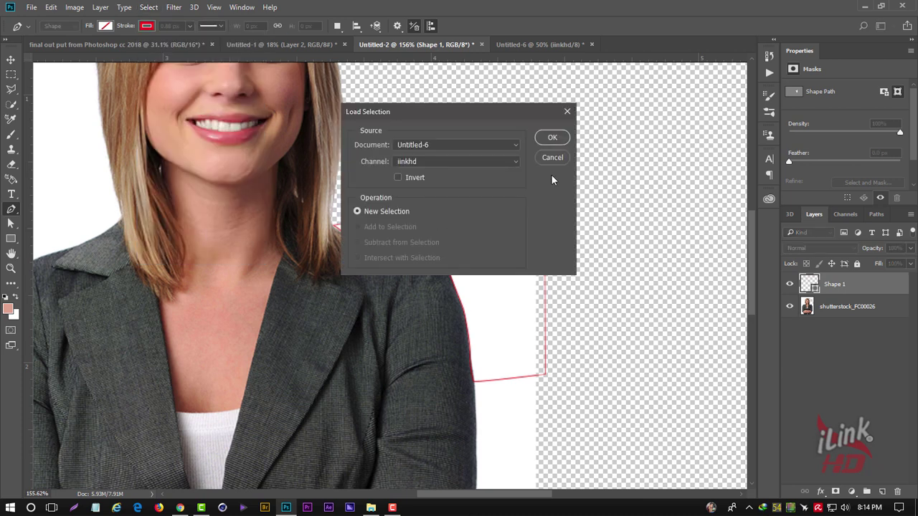
click(553, 138)
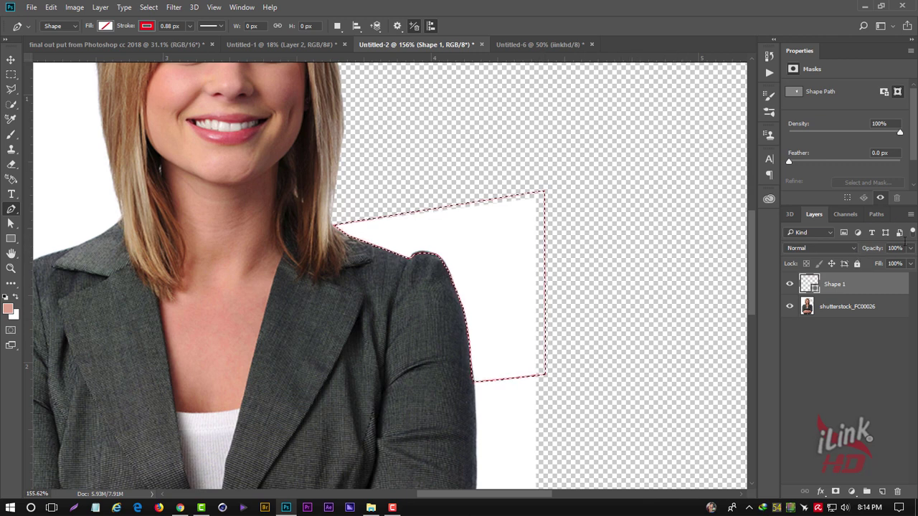
click(876, 214)
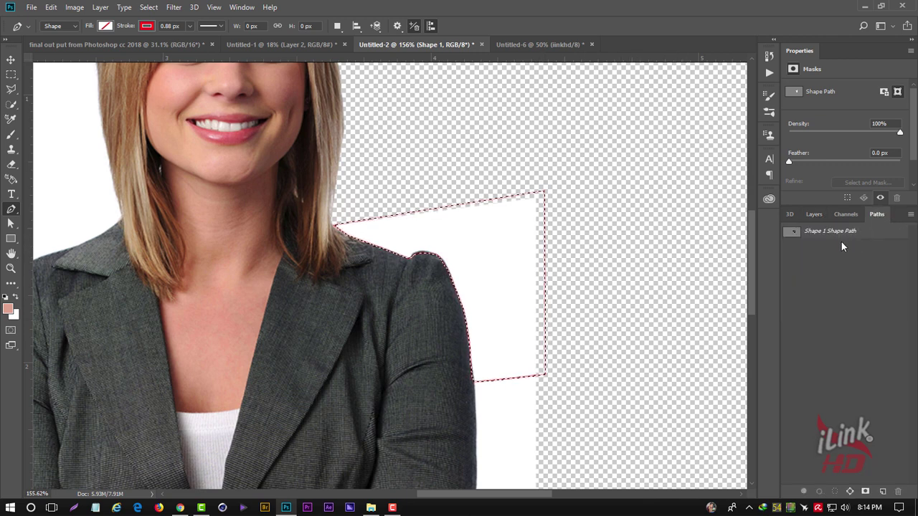
click(814, 214)
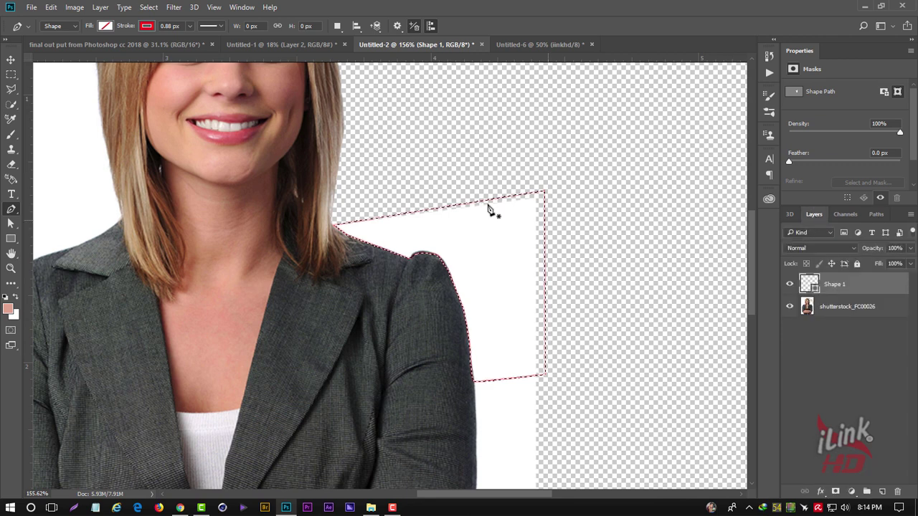
click(9, 58)
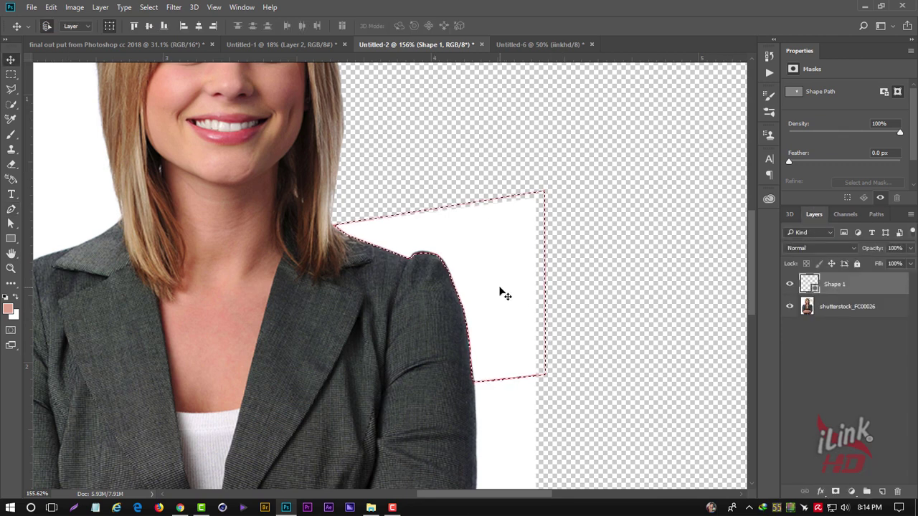
Step: Delete the selected white patch from the shutterstock_FC00026 layer, deselect, and toggle Shape 1 visibility
key(Delete)
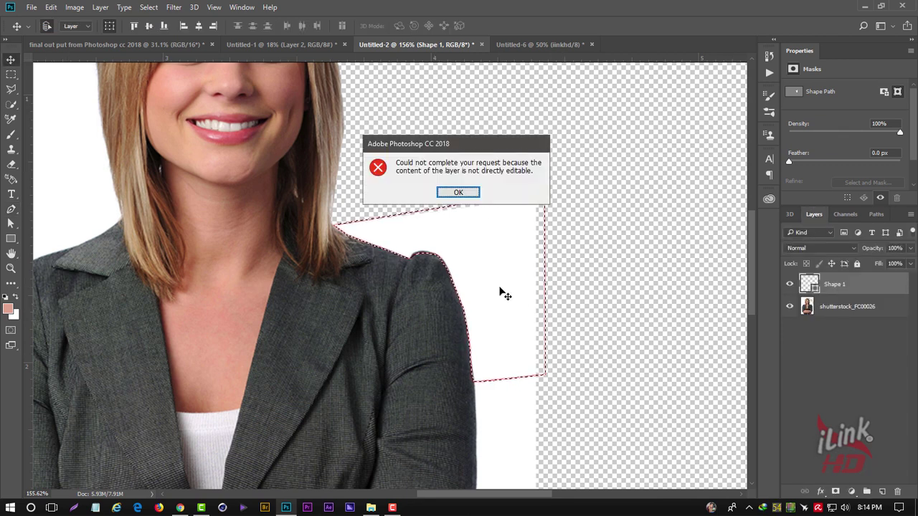
click(865, 307)
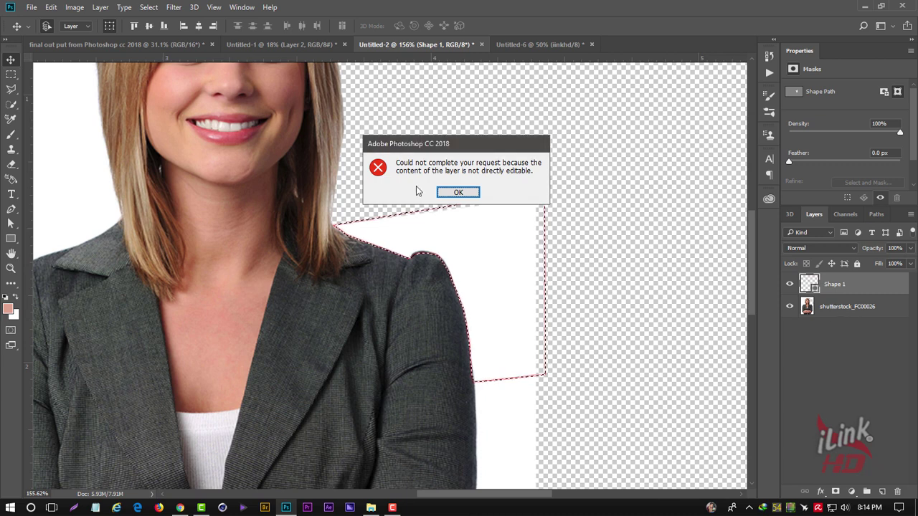
click(471, 198)
click(869, 310)
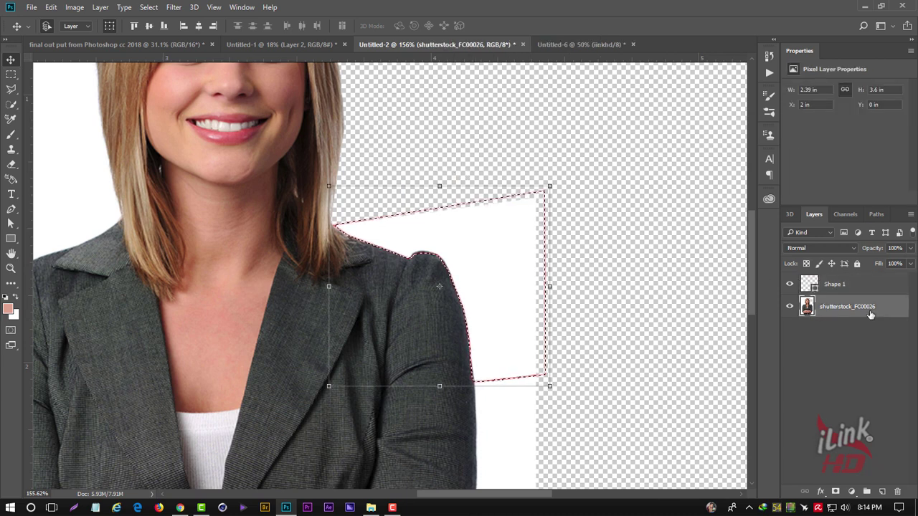
key(Delete)
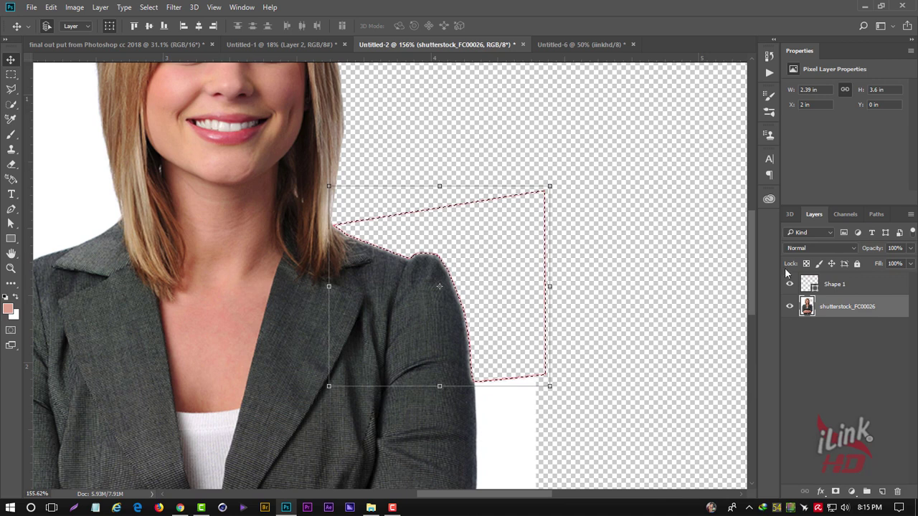
key(ctrl+d)
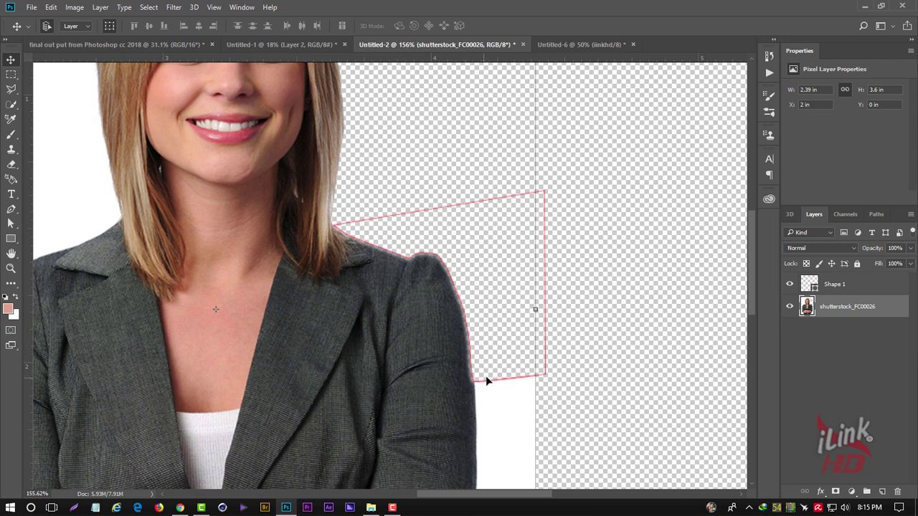
click(790, 285)
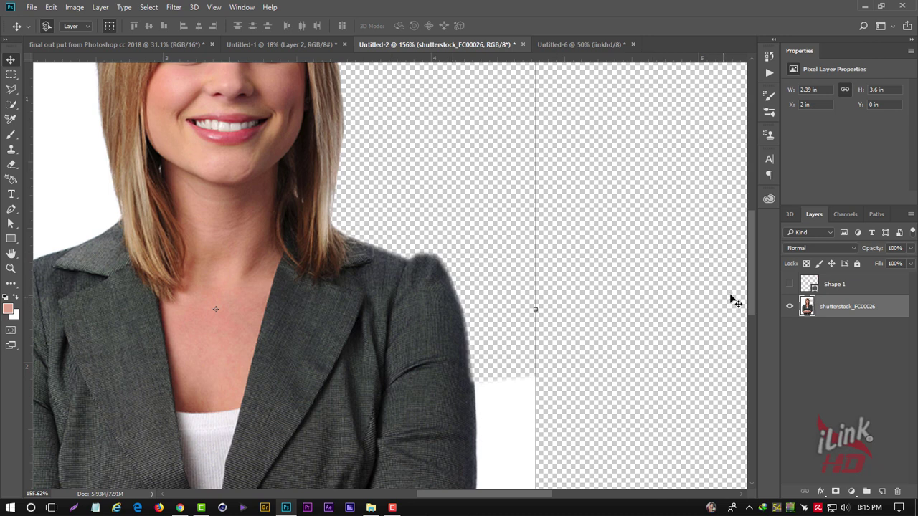
click(791, 286)
Step: Quick-select the white strip left of the woman and delete it
scroll(490, 238, down, 2)
scroll(490, 233, down, 2)
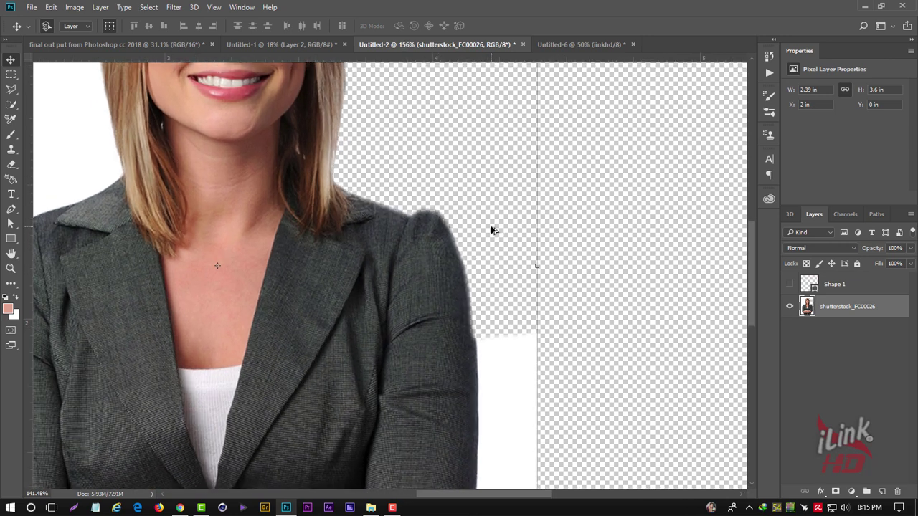
scroll(490, 233, down, 3)
scroll(530, 229, down, 3)
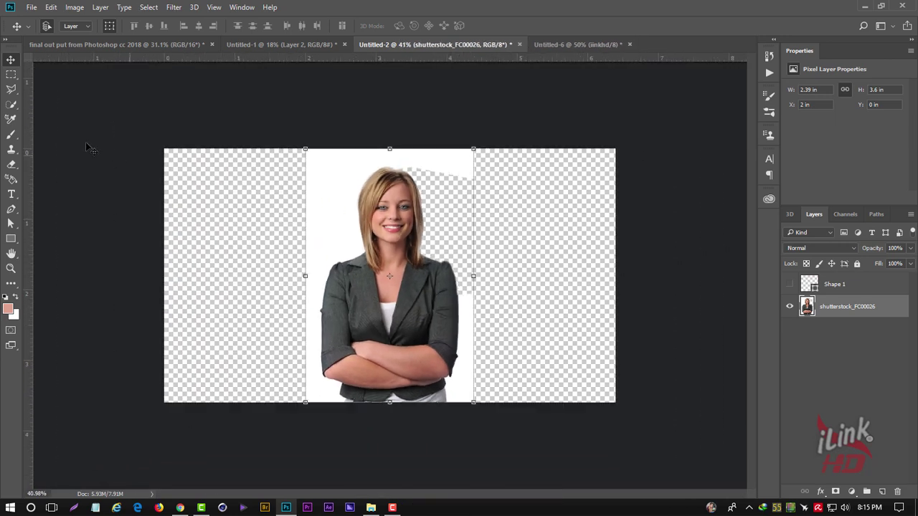
click(12, 106)
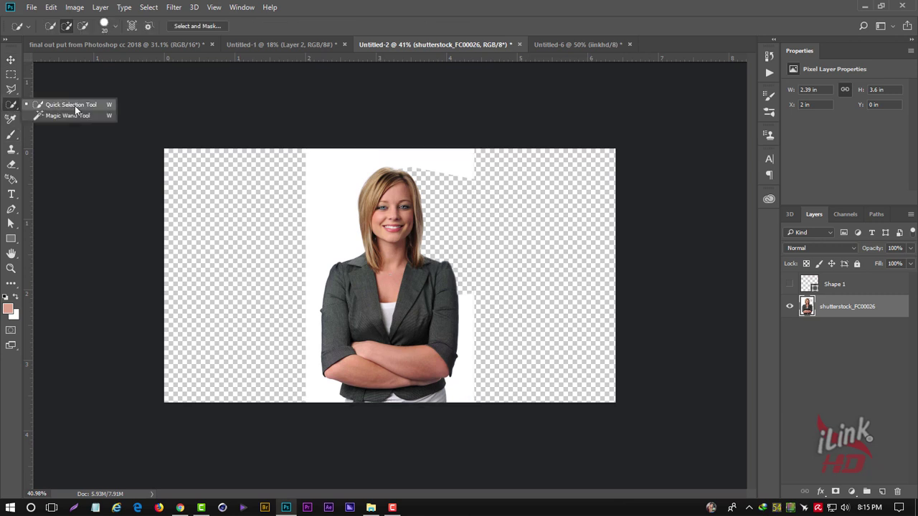
click(74, 105)
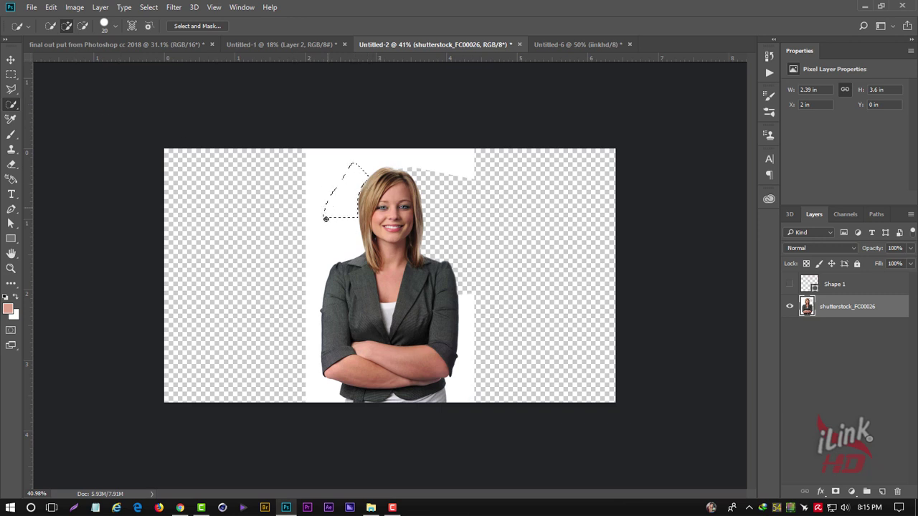
drag(325, 218, 323, 245)
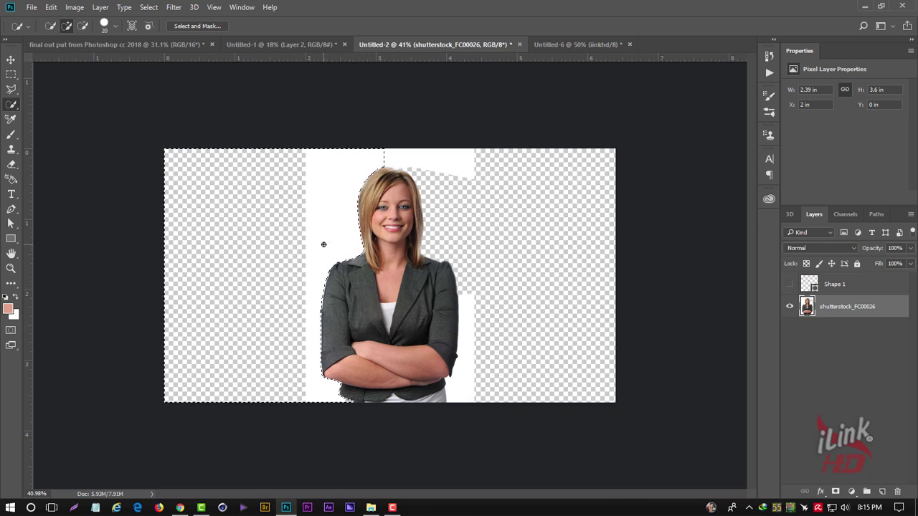
drag(324, 199, 338, 178)
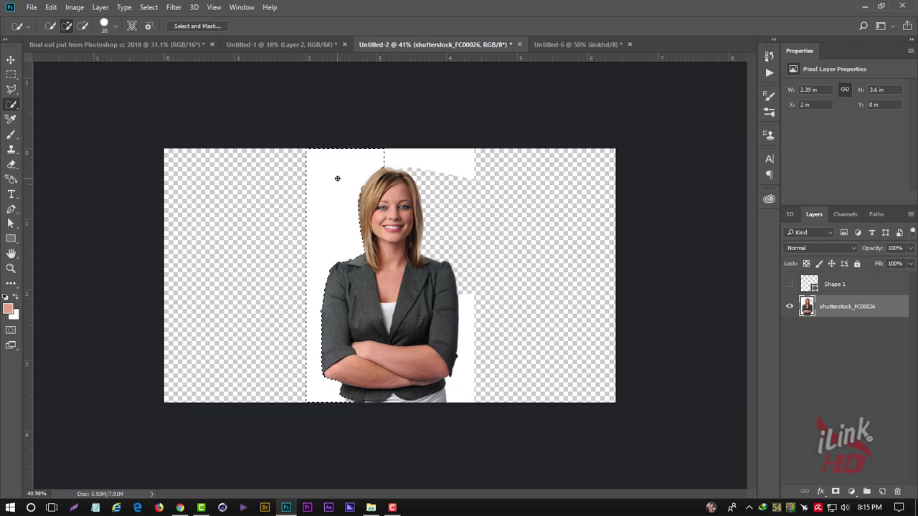
key(Delete)
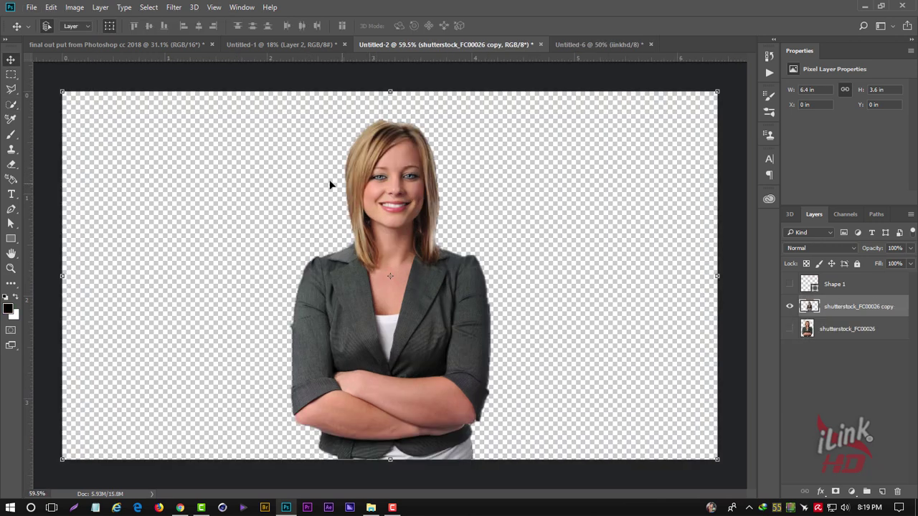
Step: Marquee-select the woman and drag her onto the iLinkHD banner document
scroll(439, 180, up, 5)
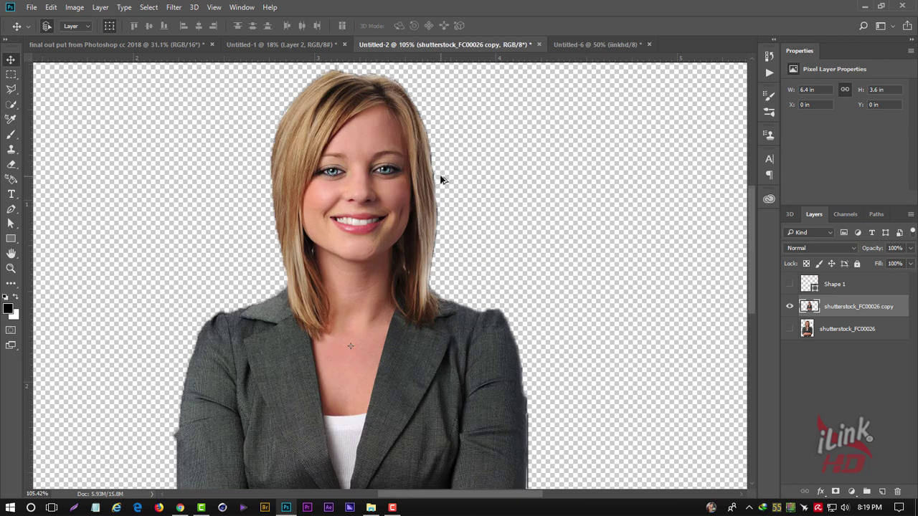
scroll(441, 179, down, 2)
scroll(441, 179, down, 2)
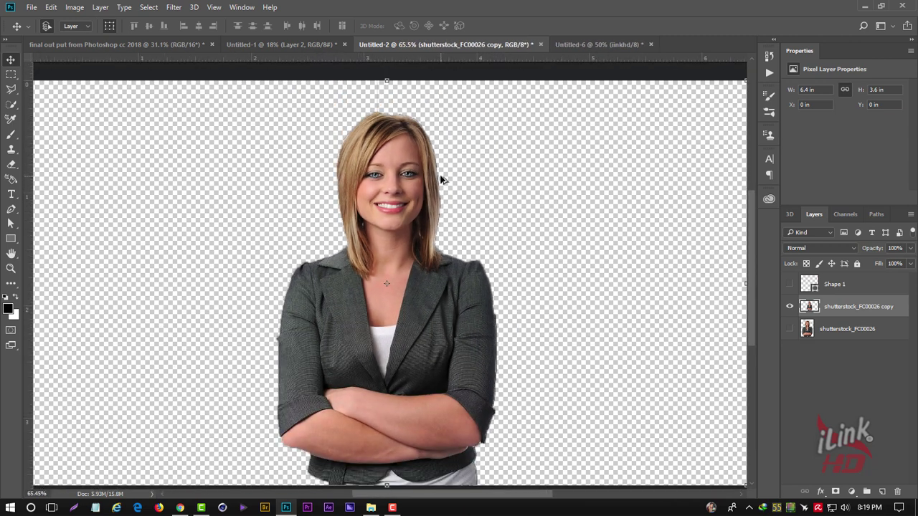
scroll(441, 180, up, 3)
scroll(441, 180, up, 2)
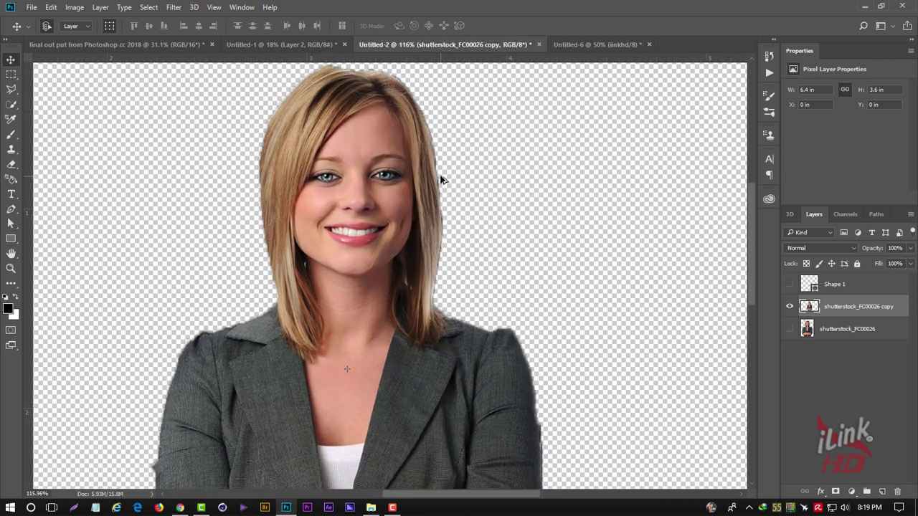
scroll(441, 179, down, 1)
scroll(441, 179, down, 2)
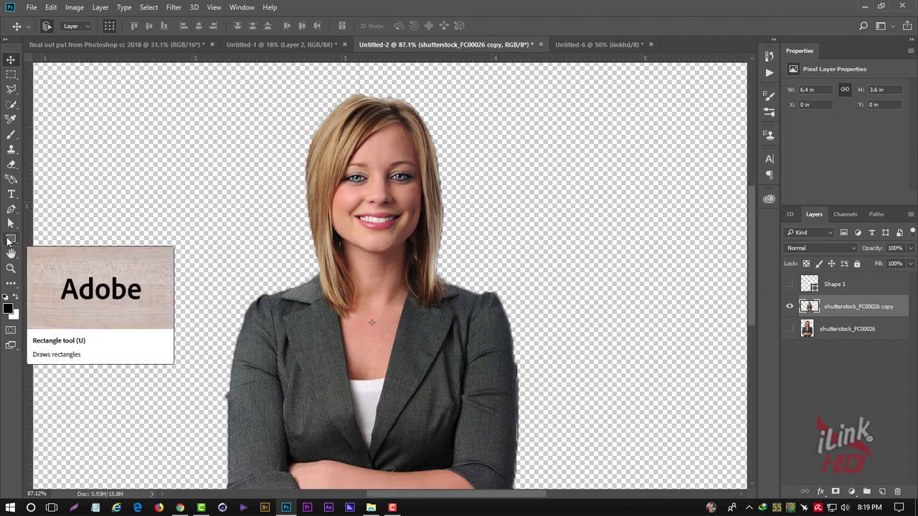
click(11, 75)
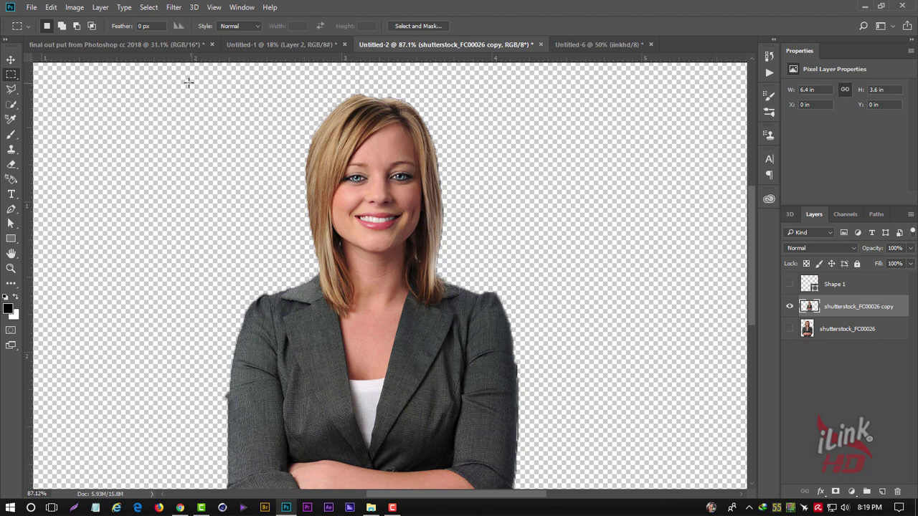
drag(188, 82, 586, 455)
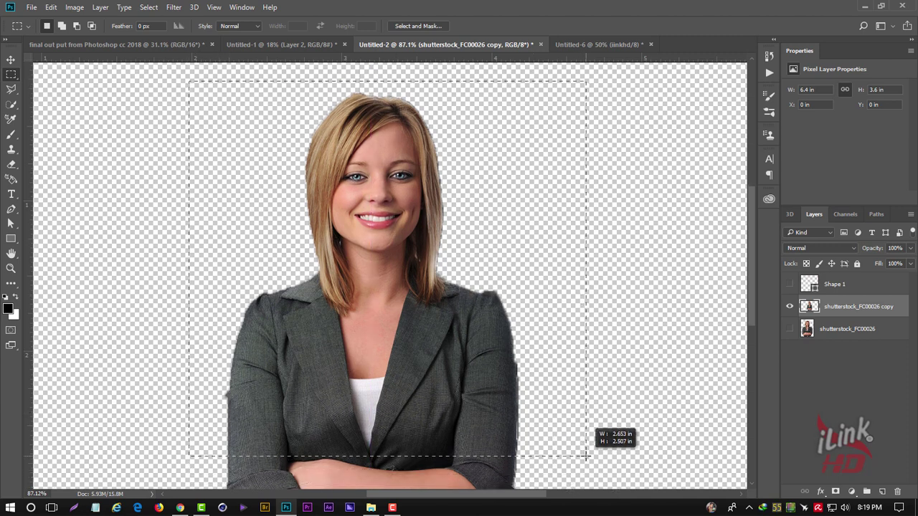
click(11, 59)
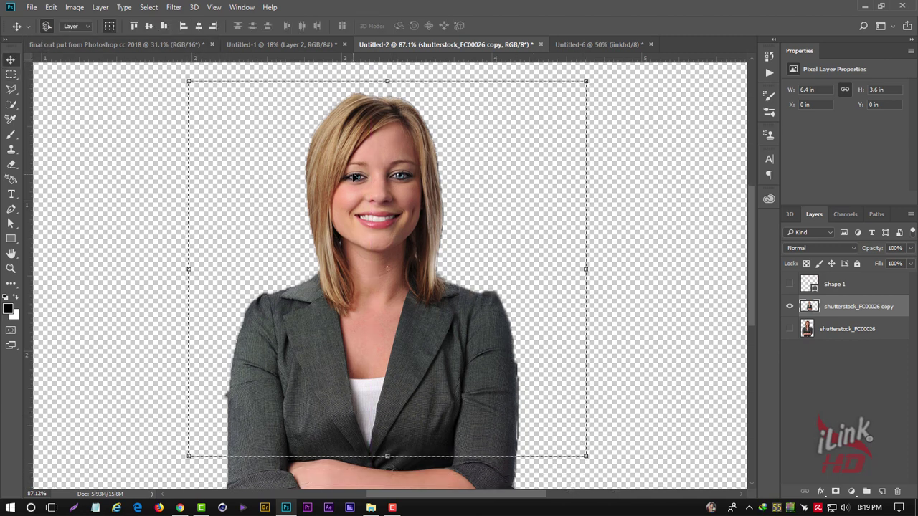
mouse_move(326, 147)
mouse_down()
mouse_move(226, 90)
mouse_move(462, 242)
mouse_move(485, 228)
mouse_up()
Step: Scale Layer 2 to 2.5 × 2.85 in on the banner's right, then zoom in
key(ctrl+t)
drag(538, 199, 549, 193)
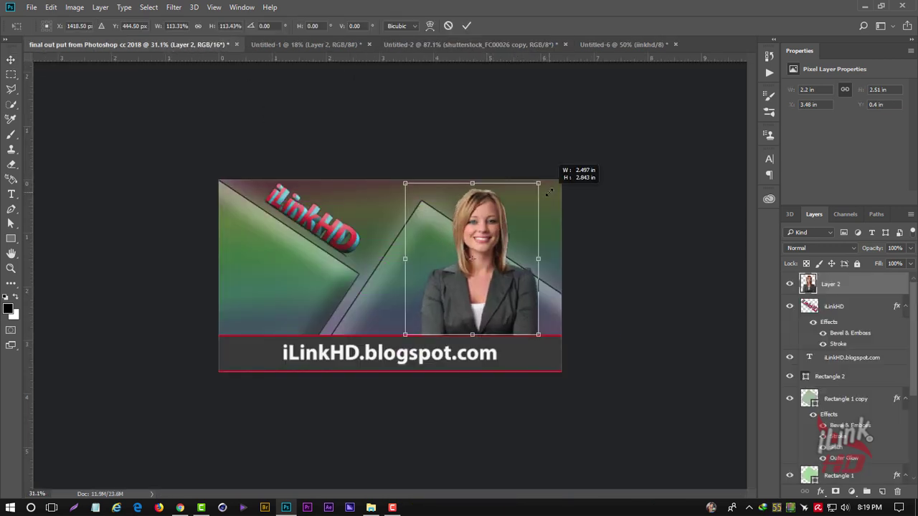
click(466, 25)
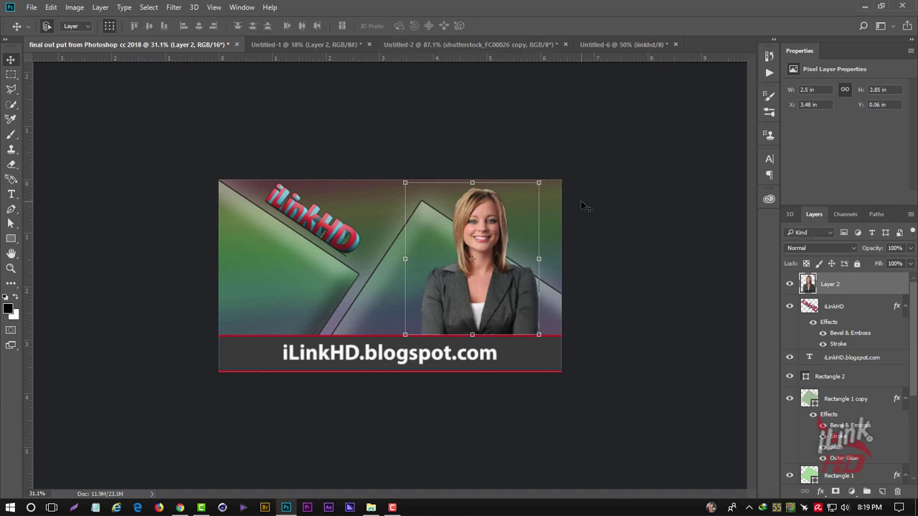
key(ctrl+plus)
key(ctrl+plus)
key(ctrl+plus)
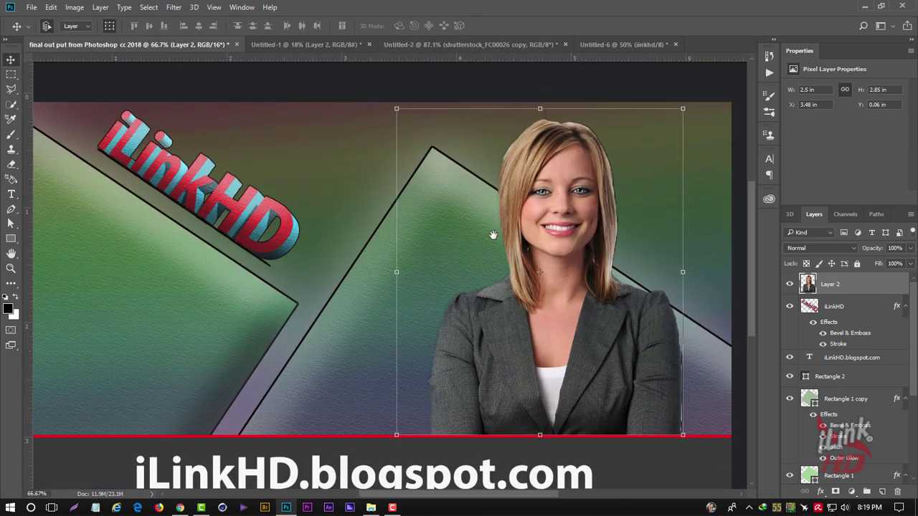
mouse_move(648, 178)
mouse_down()
mouse_move(492, 220)
mouse_move(517, 161)
mouse_up()
scroll(496, 219, up, 2)
scroll(496, 219, up, 2)
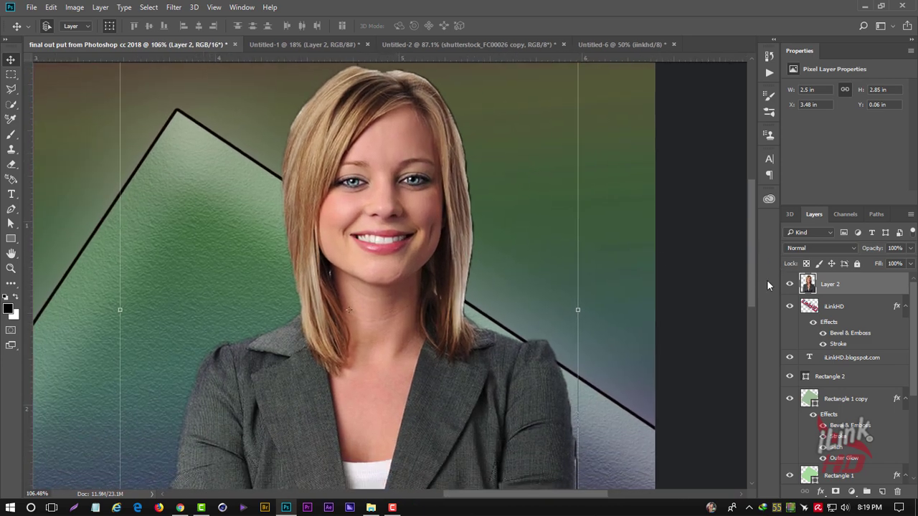
Step: Launch Filter > Photo-Toolbox > SkinFiner on Layer 2's portrait
click(172, 7)
mouse_move(193, 292)
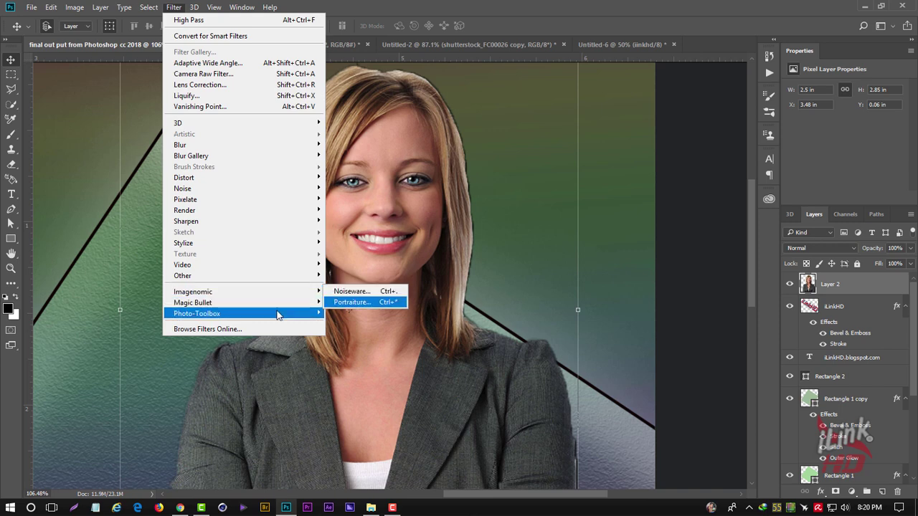
mouse_move(196, 313)
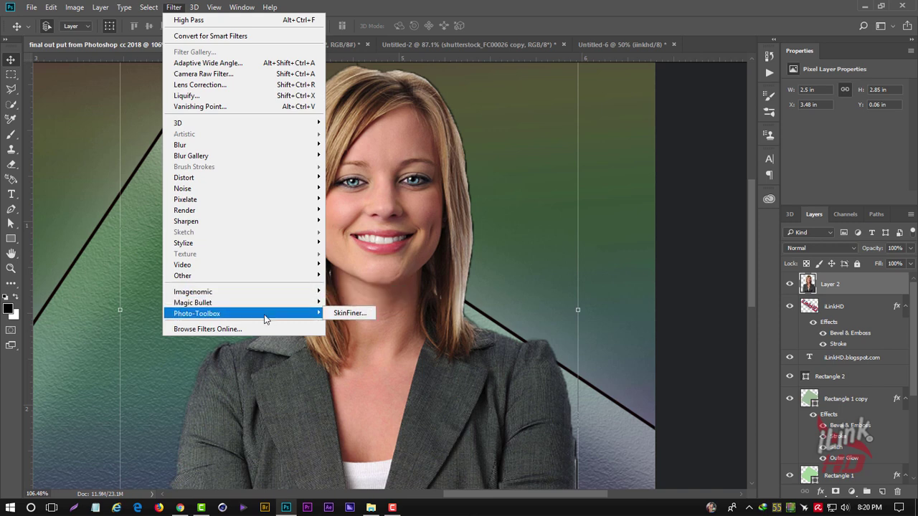
click(350, 314)
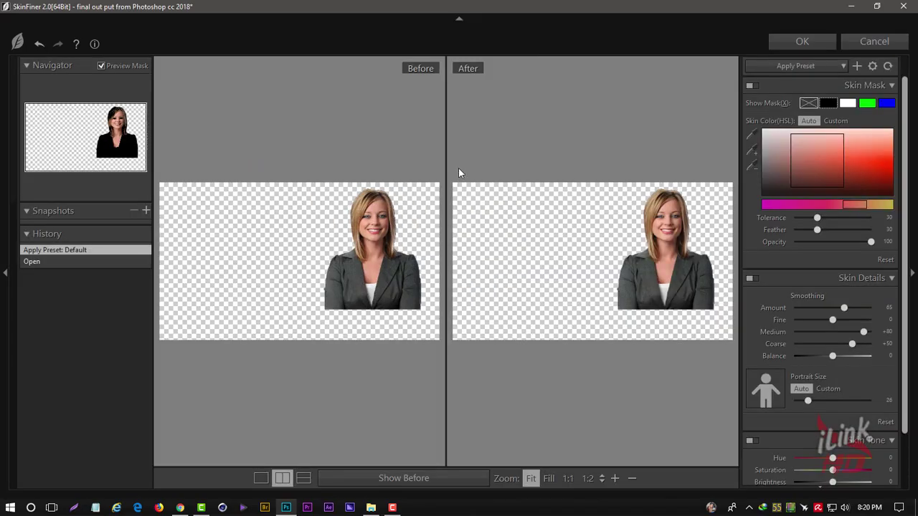
Step: View the preview at 1:1 centred on the face and apply the Smoothing-High preset
click(650, 232)
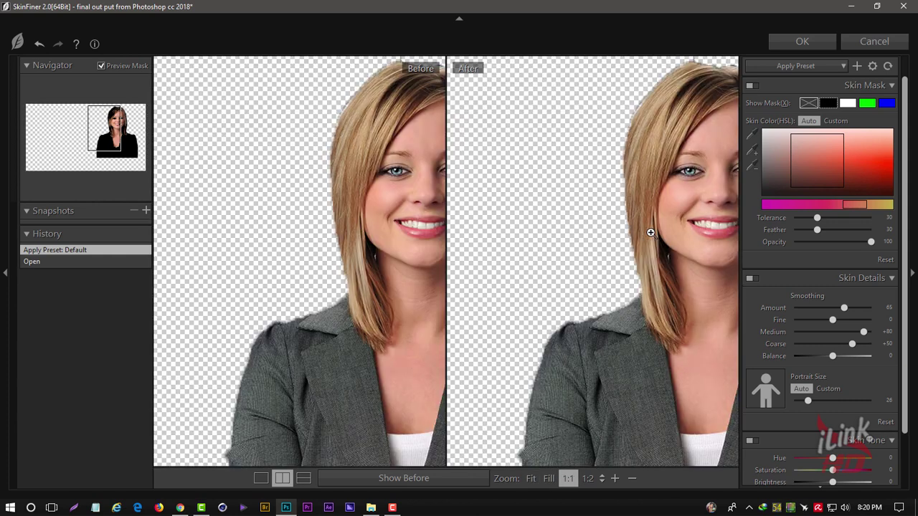
drag(651, 233, 512, 239)
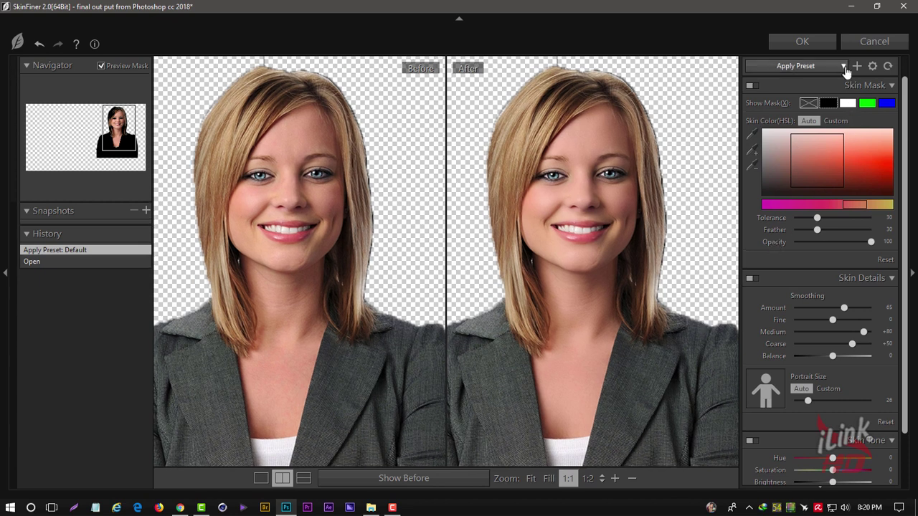
click(846, 70)
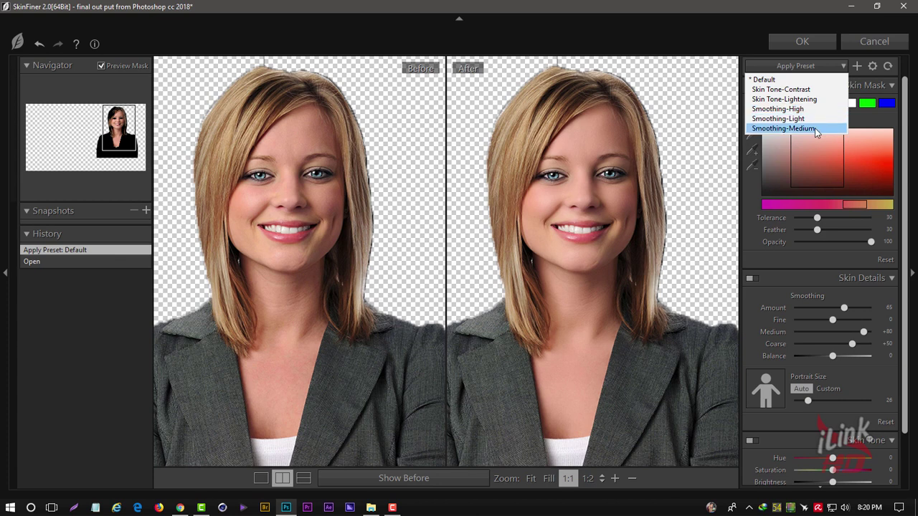
click(815, 129)
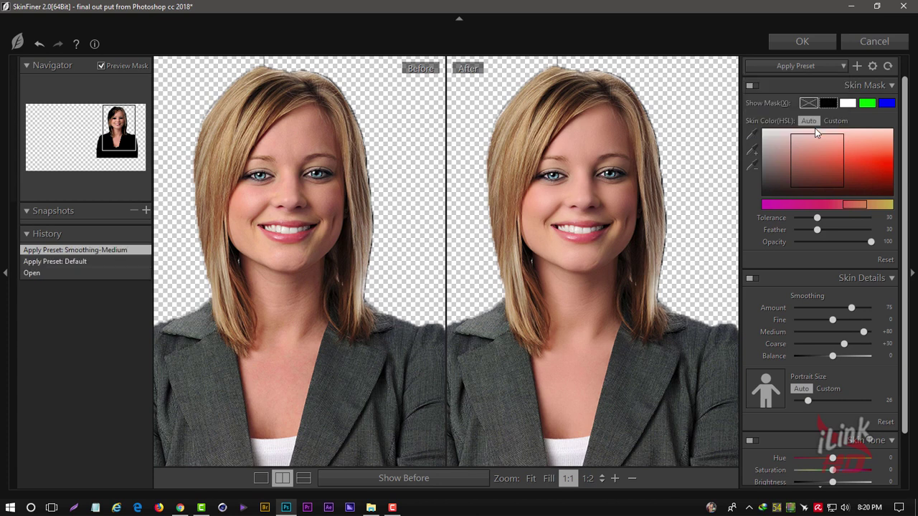
click(828, 66)
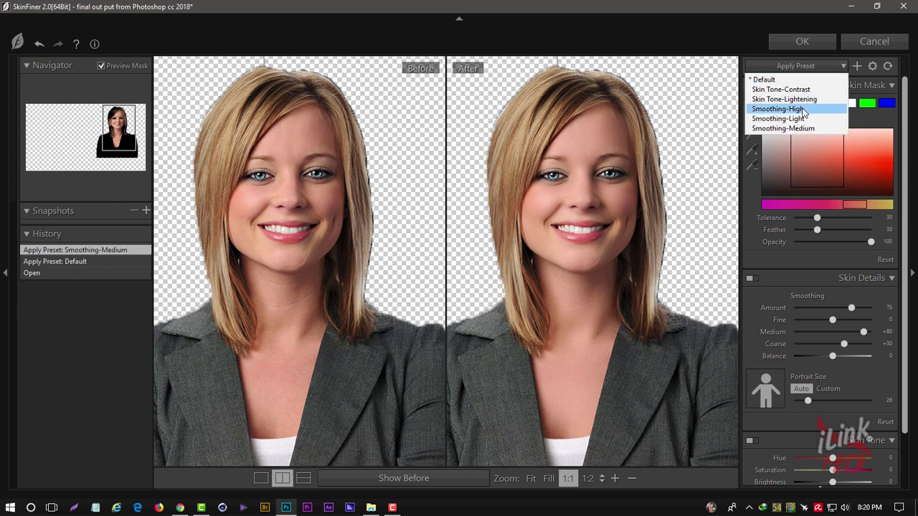
click(804, 110)
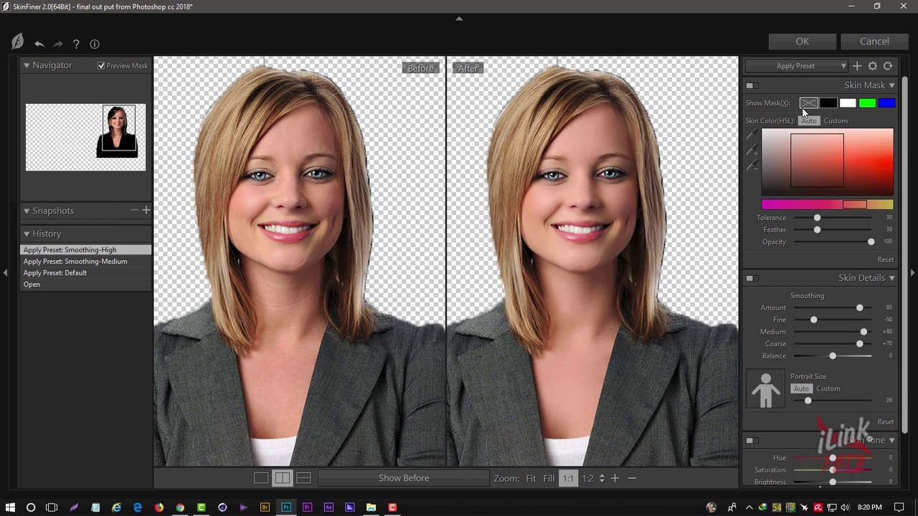
Step: Set Tolerance 49, Feather 79, Fine -3, Balance +28, Portrait Size 46, Hue +38, and apply
click(834, 230)
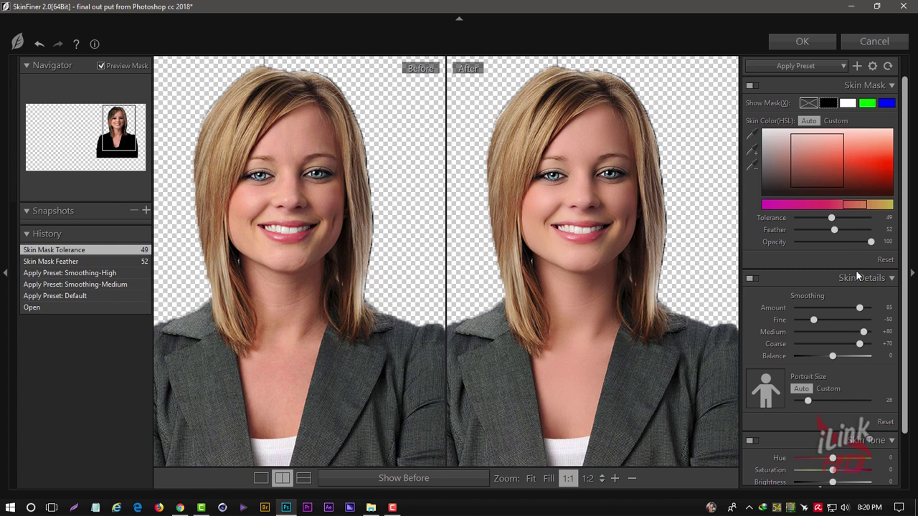
click(831, 319)
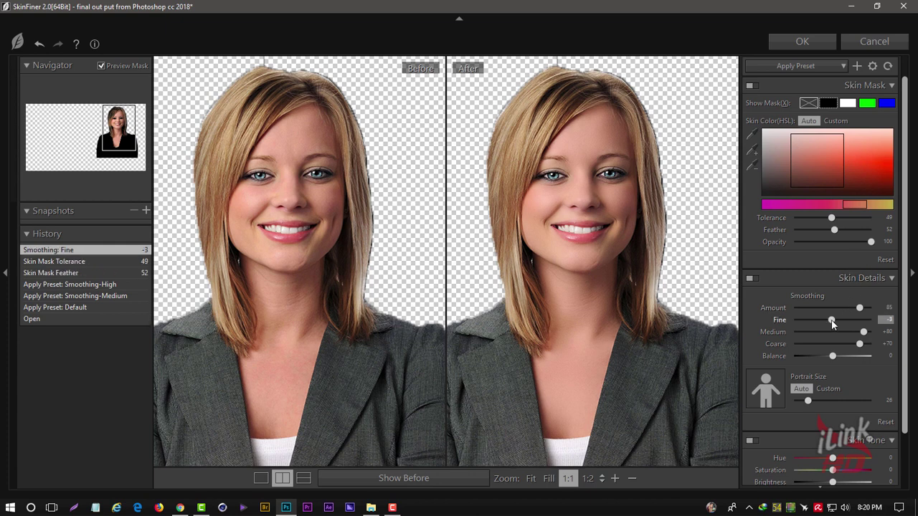
click(843, 356)
click(825, 400)
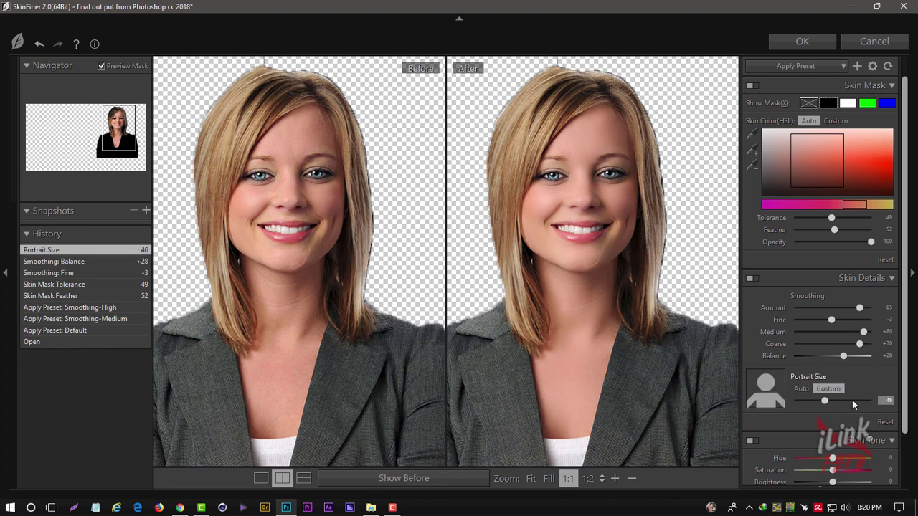
scroll(905, 392, down, 3)
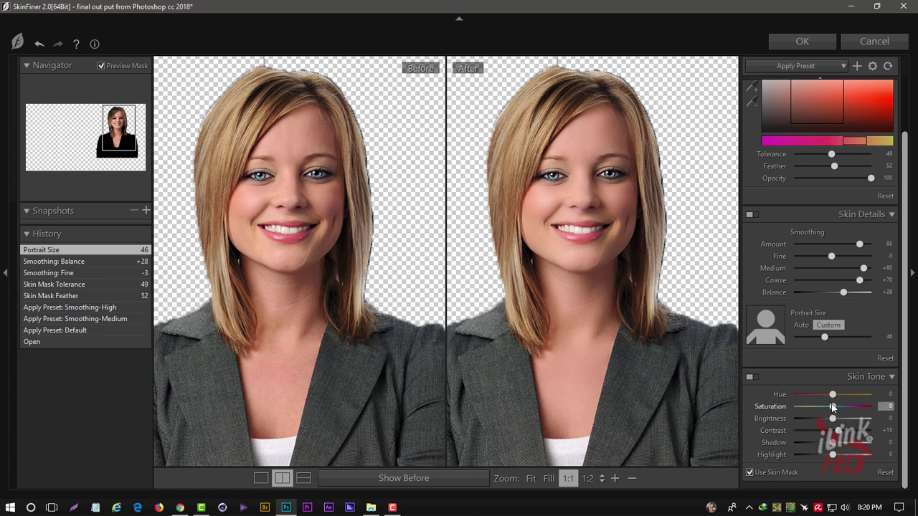
drag(829, 399, 822, 398)
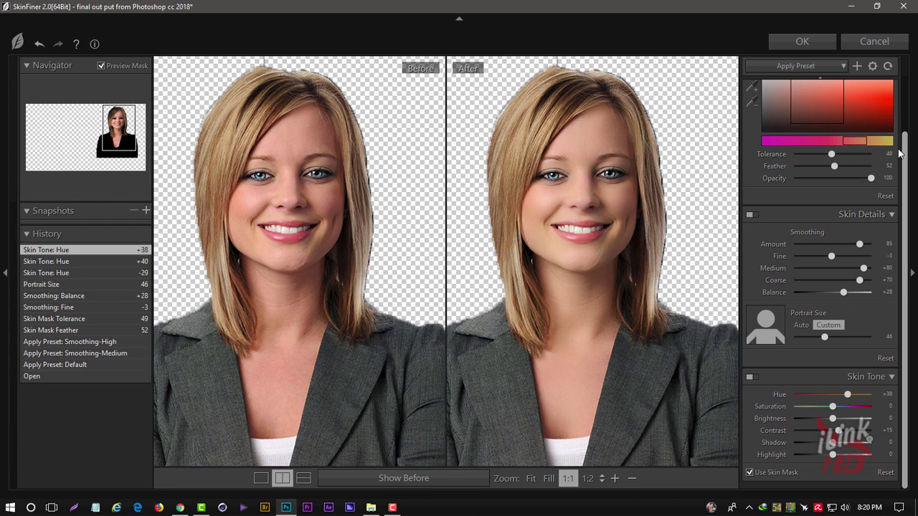
drag(906, 170, 907, 108)
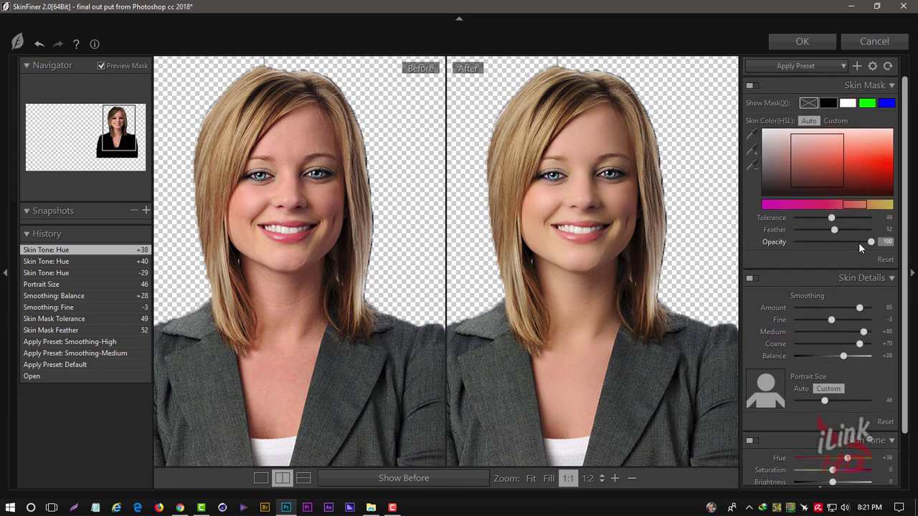
drag(834, 230, 855, 230)
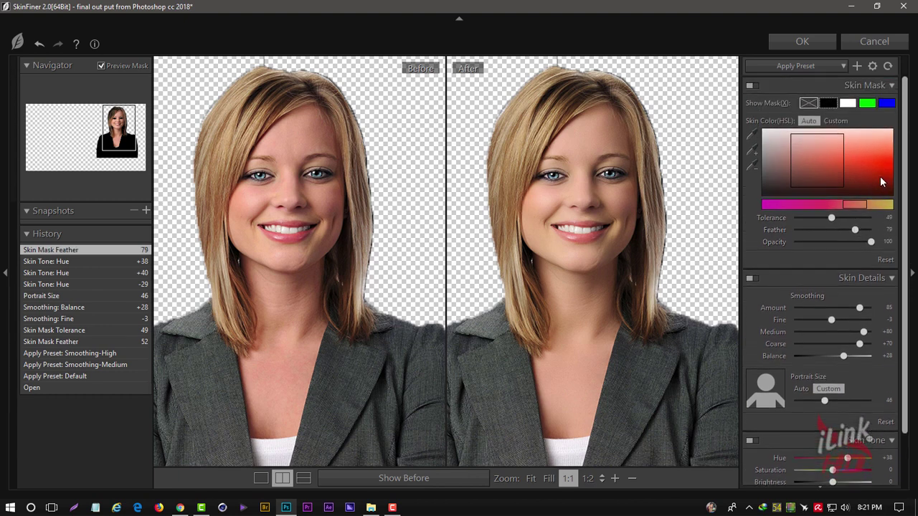
click(813, 43)
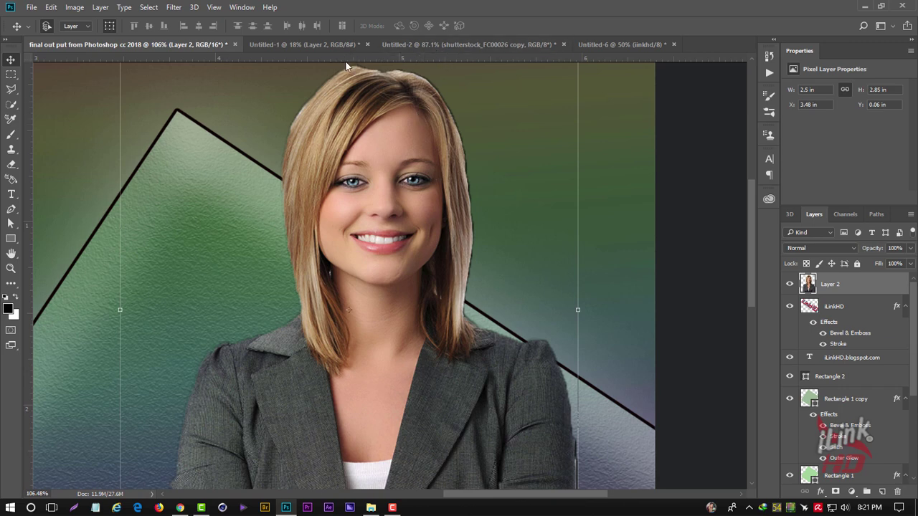
Step: Switch to a smaller Brush at 23% opacity
scroll(451, 269, up, 3)
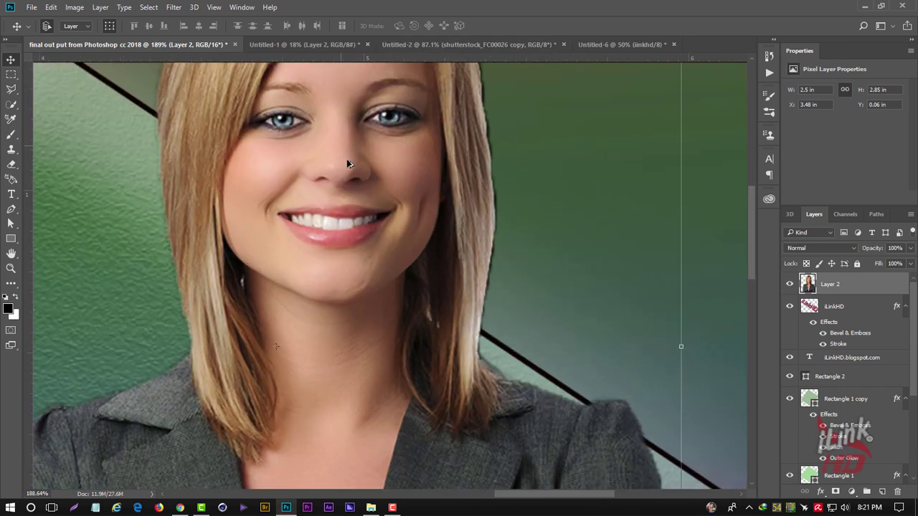
scroll(425, 179, down, 2)
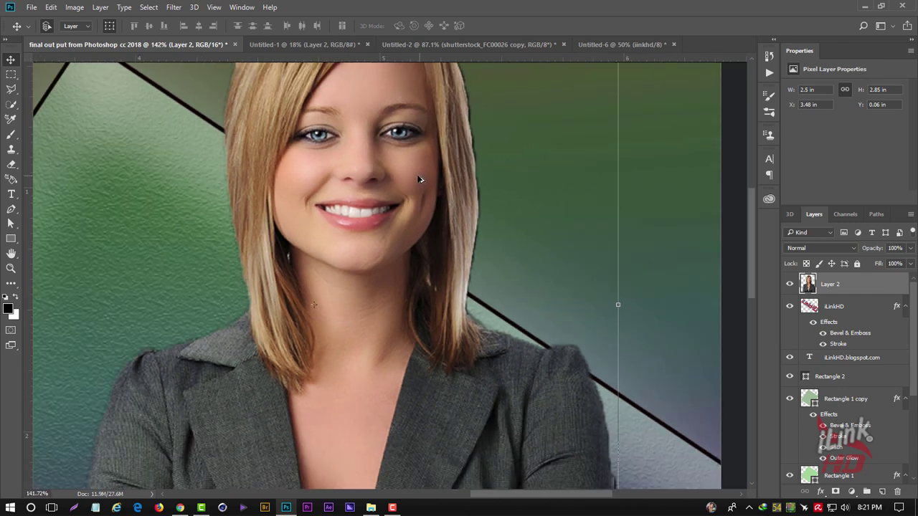
scroll(419, 180, up, 1)
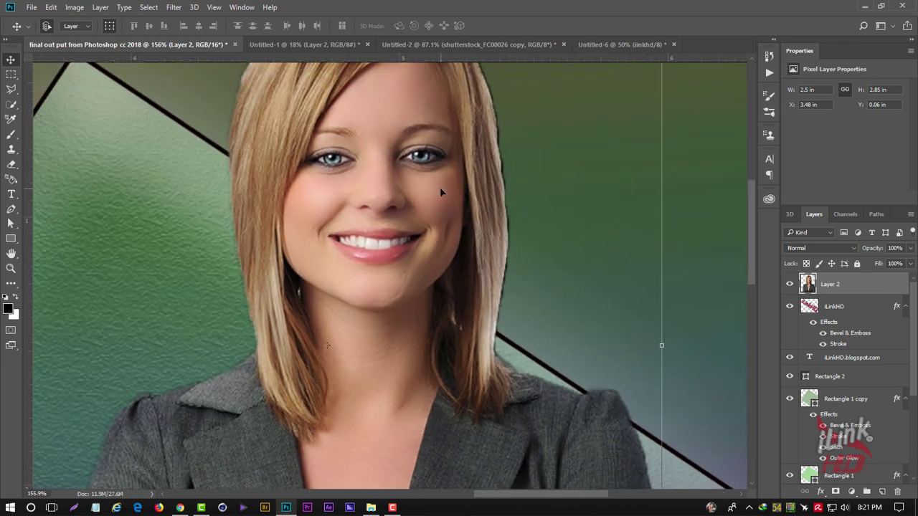
key(b)
key(bracketleft)
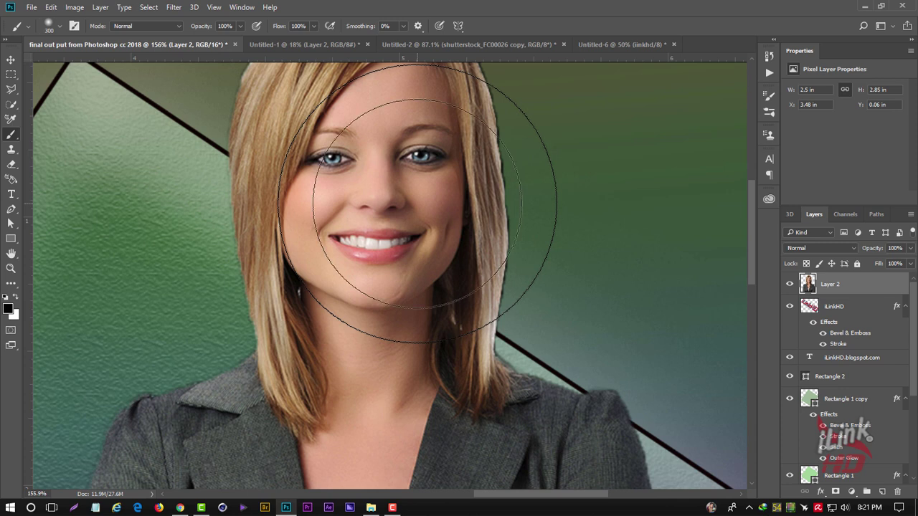
key(bracketleft)
key(bracketleft)
key(bracketleft)
key(bracketleft)
key(bracketleft)
key(bracketleft)
key(bracketleft)
key(bracketleft)
key(bracketleft)
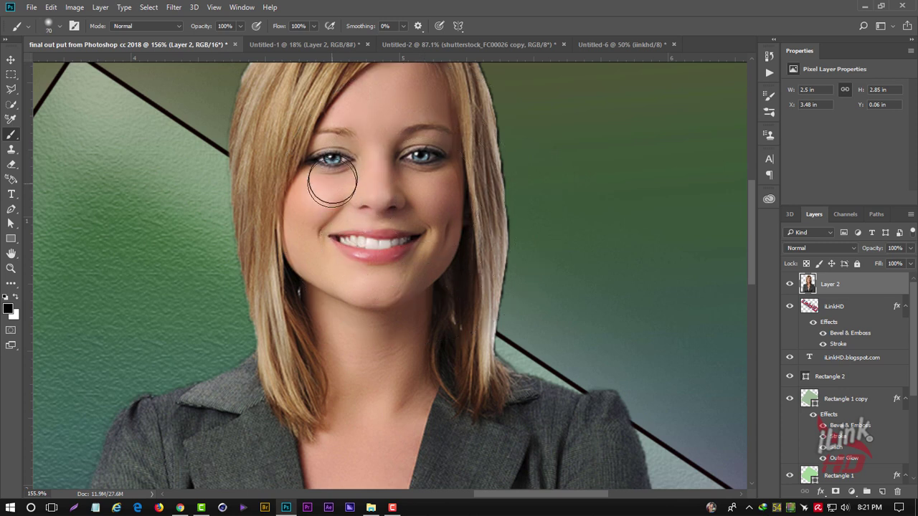
key(bracketleft)
key(bracketleft)
click(240, 27)
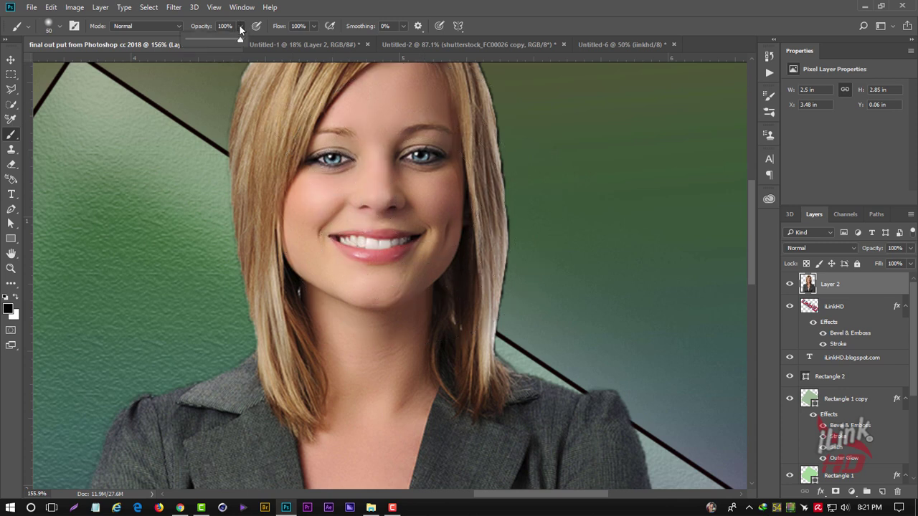
drag(203, 42, 200, 41)
Step: Sample skin colour and softly paint it over the cheek, chin, forehead and neck
alt+click(341, 185)
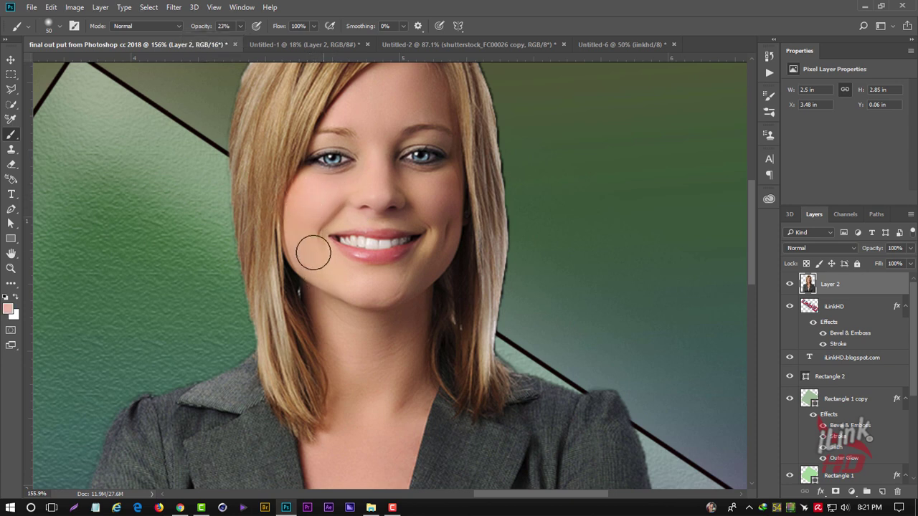
drag(430, 193, 408, 278)
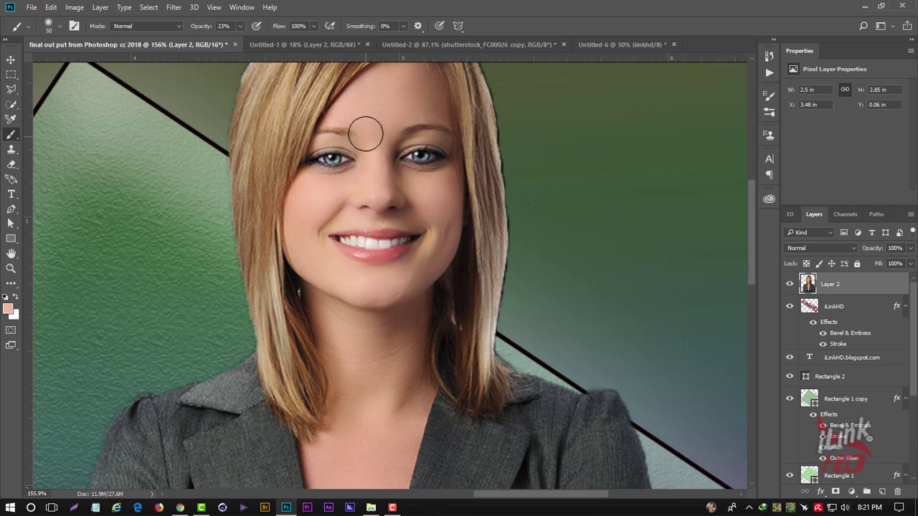
mouse_move(422, 94)
mouse_down()
mouse_move(364, 102)
mouse_move(409, 90)
mouse_move(400, 108)
mouse_up()
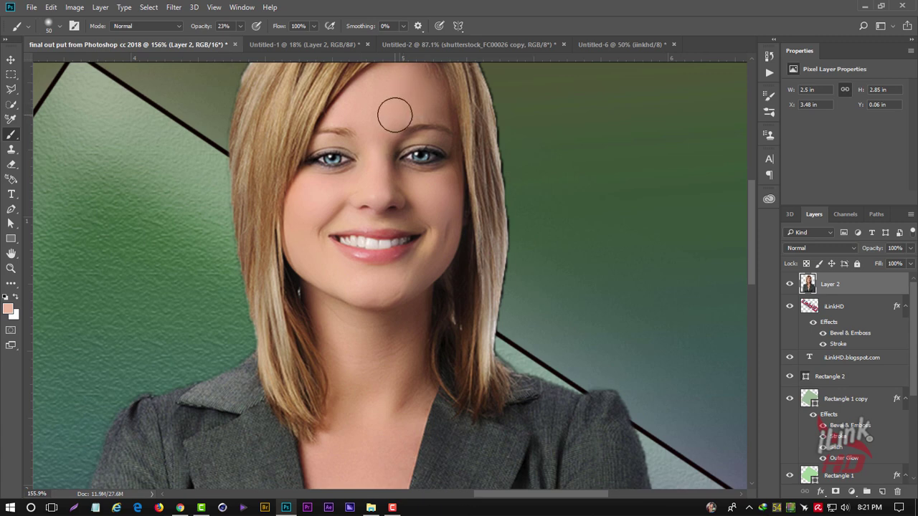
drag(395, 328, 377, 441)
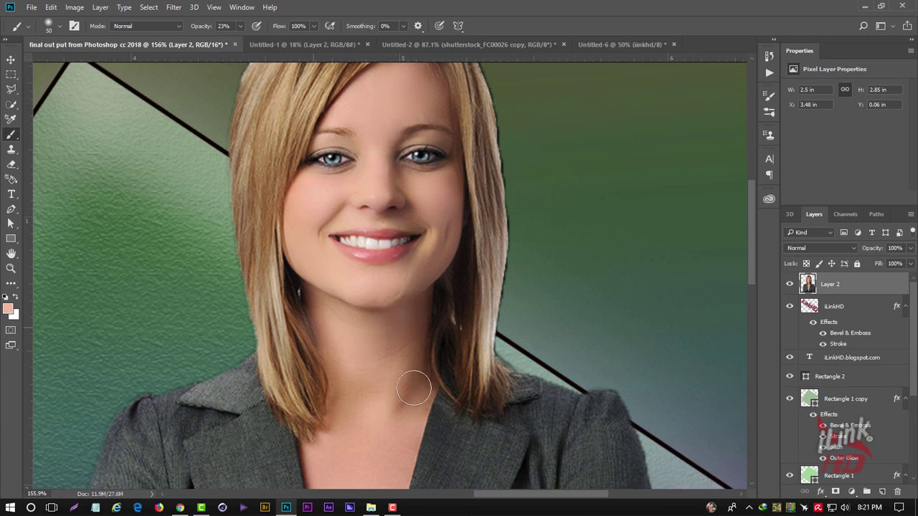
Step: Launch Filter > Imagenomic > Noiseware on the portrait
scroll(459, 304, down, 2)
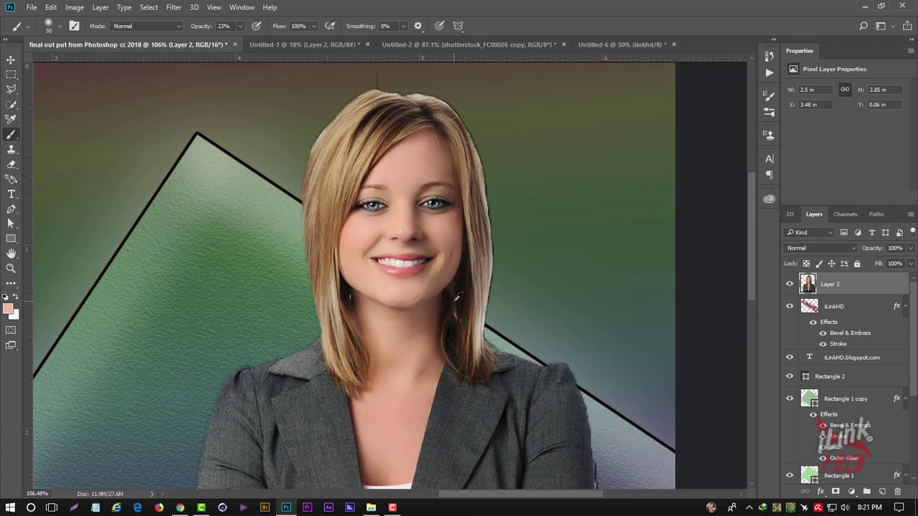
click(173, 9)
mouse_move(193, 292)
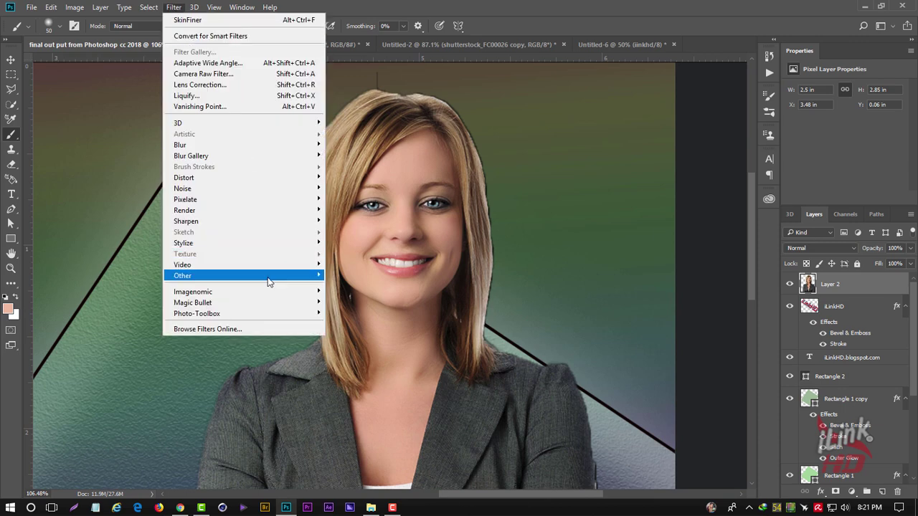
click(352, 294)
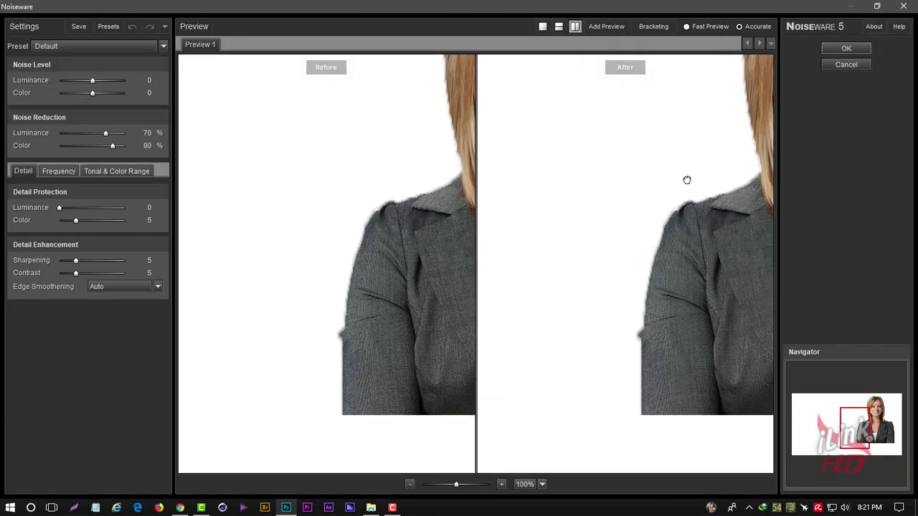
Step: Keep the Default preset and set luminance noise reduction to 40 and colour noise to 44
drag(686, 180, 482, 312)
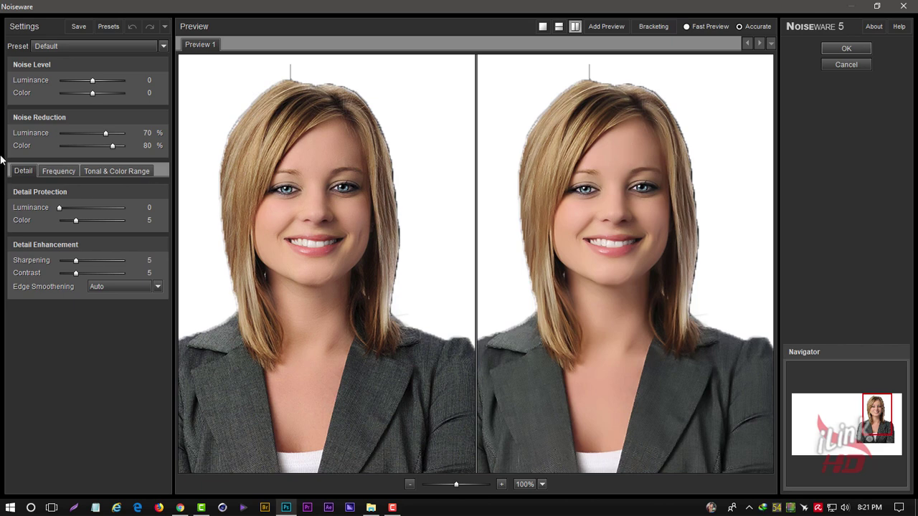
click(71, 45)
click(81, 70)
click(85, 132)
click(88, 146)
Step: Set colour detail protection, sharpening and contrast to 2, edge smoothing Low, and apply
click(66, 221)
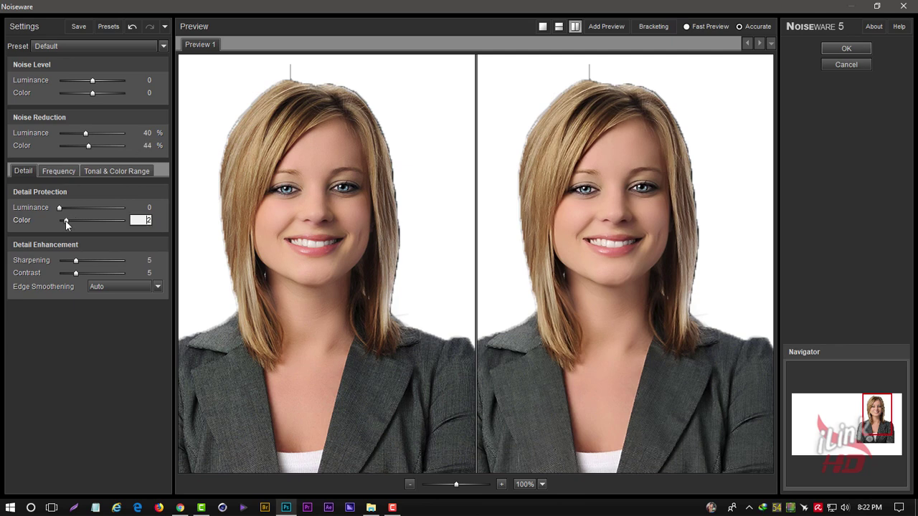
click(73, 262)
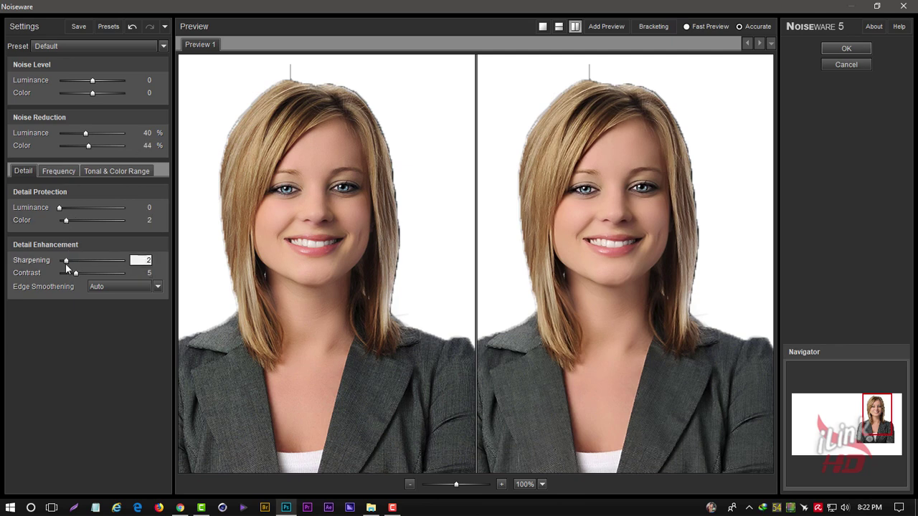
click(66, 273)
click(101, 286)
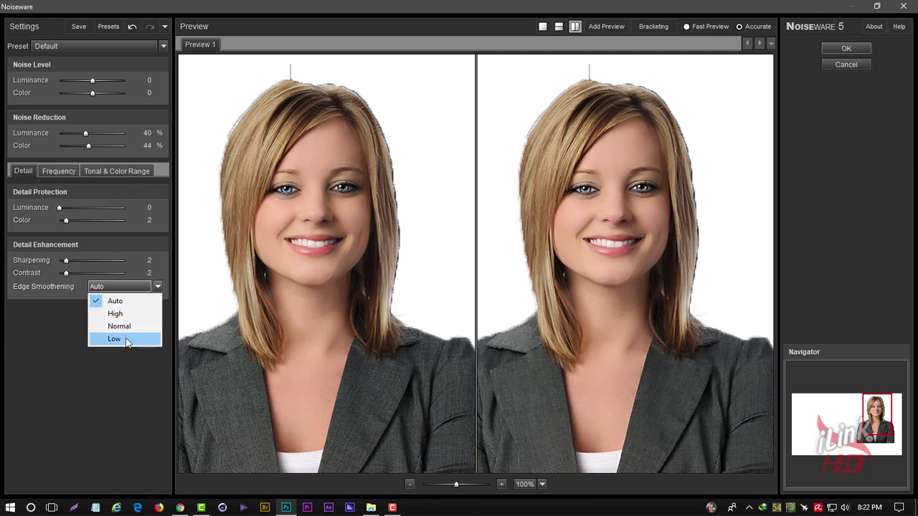
click(122, 338)
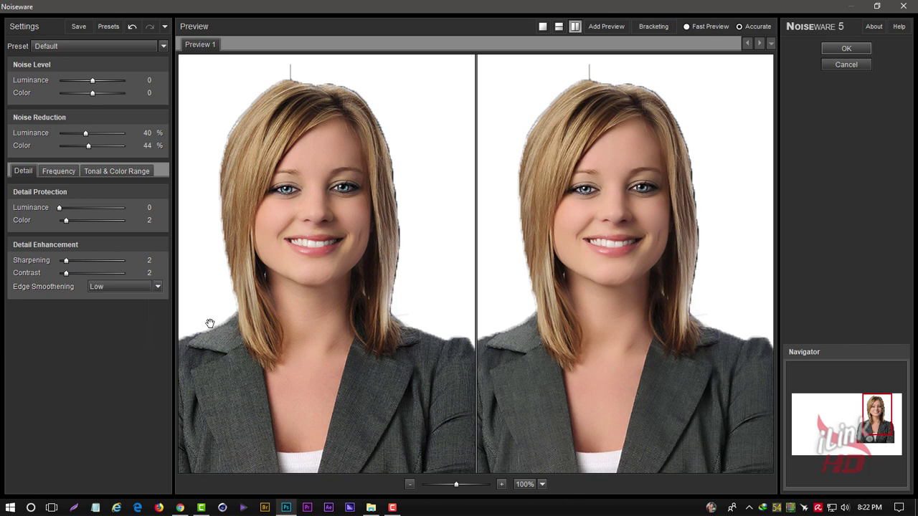
click(846, 48)
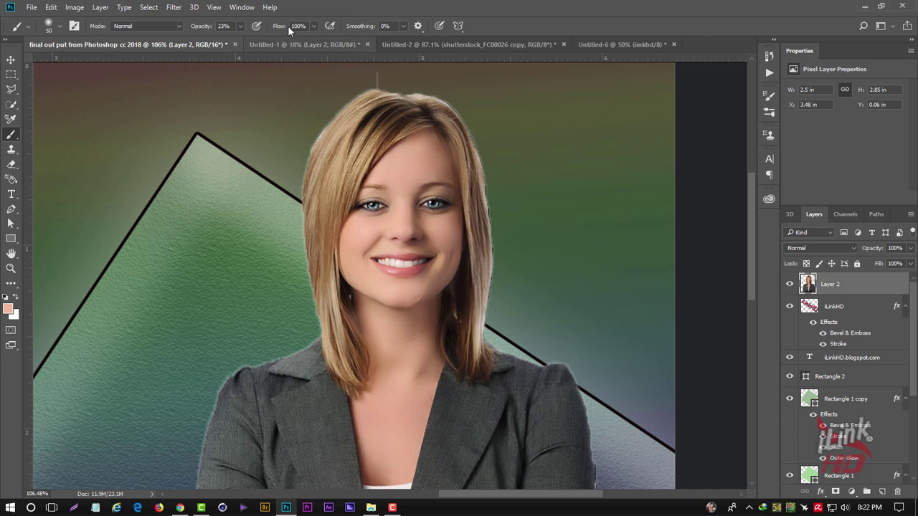
Step: Launch Filter > Imagenomic > Portraiture on Layer 2
click(177, 10)
mouse_move(244, 292)
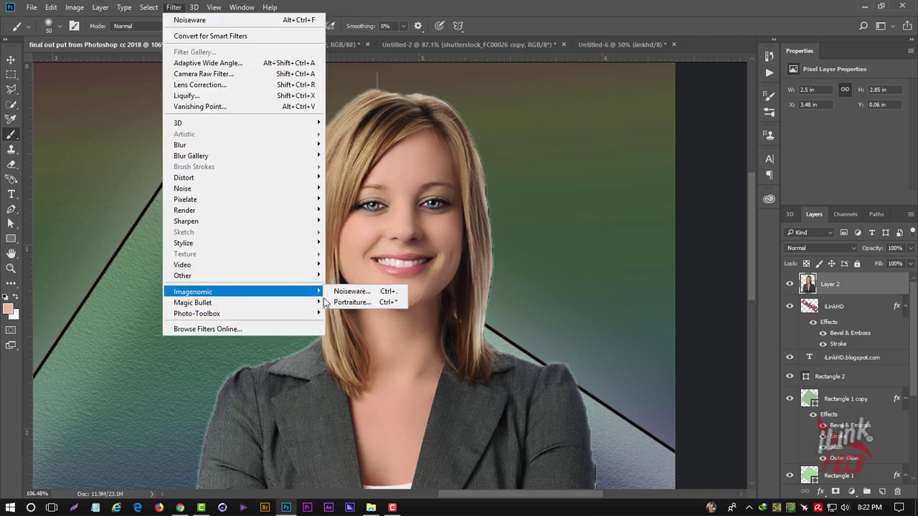
click(367, 302)
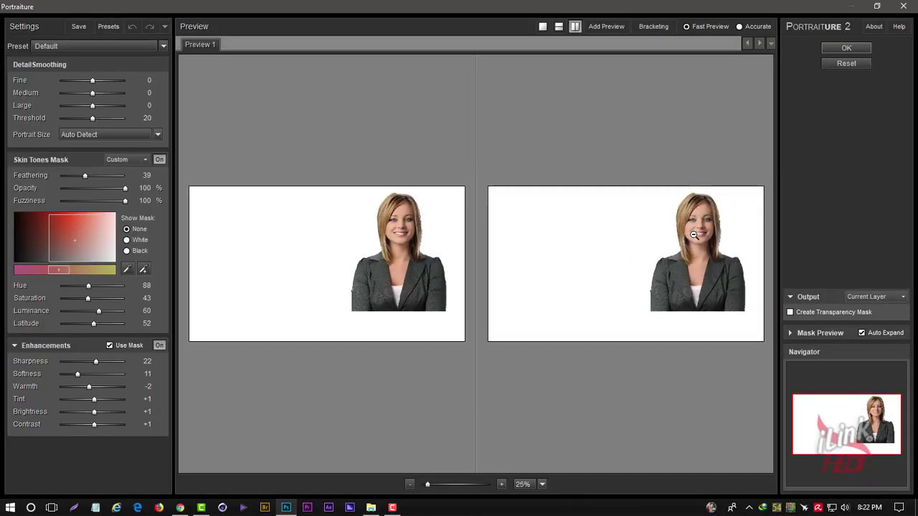
Step: Zoom the preview to the face in side-by-side view and select the Default preset
key(alt)
ctrl+click(686, 233)
mouse_move(696, 179)
mouse_down()
mouse_move(531, 269)
mouse_move(578, 256)
mouse_up()
click(575, 28)
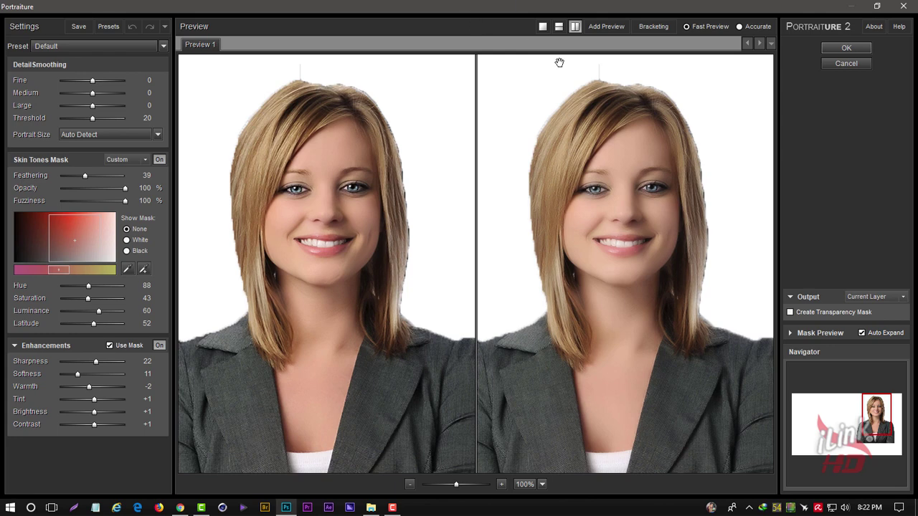
click(148, 46)
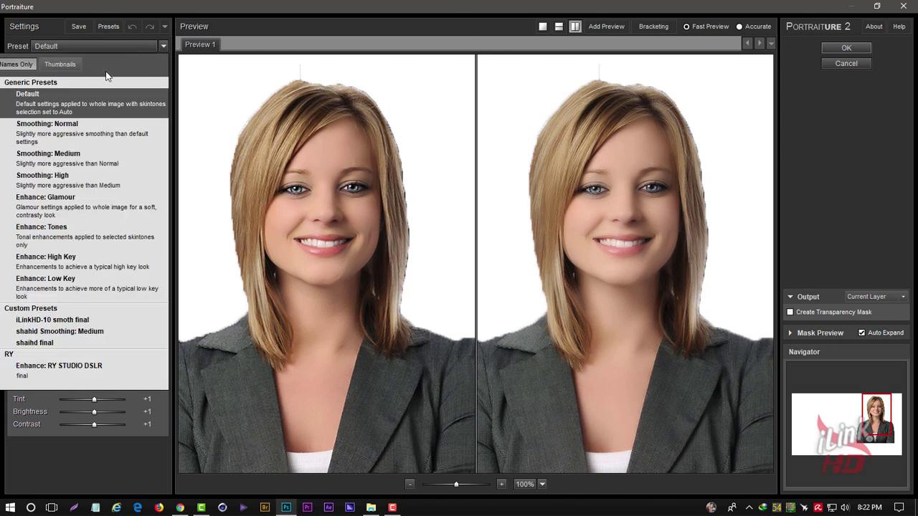
click(71, 99)
Step: Set mask Hue 72, Saturation 24, Luminance 23, Latitude 25, Tint +3, and apply
drag(90, 285, 79, 286)
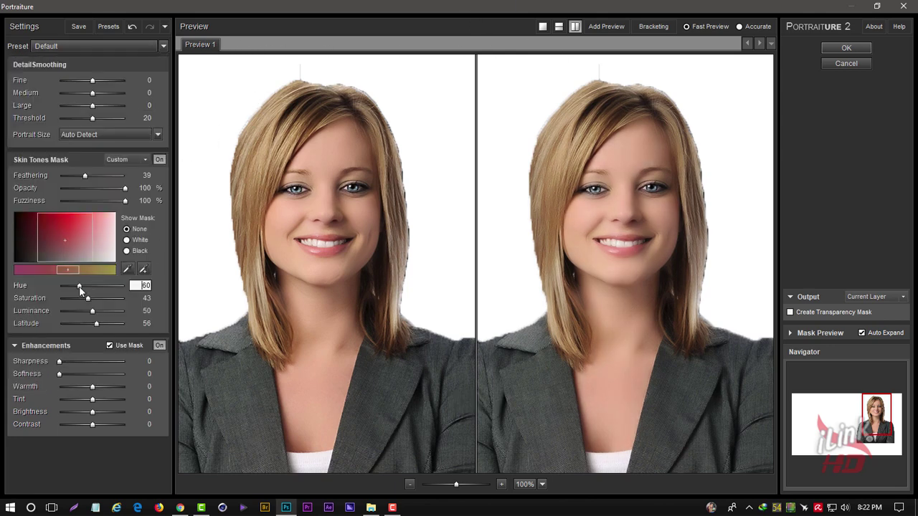
click(78, 298)
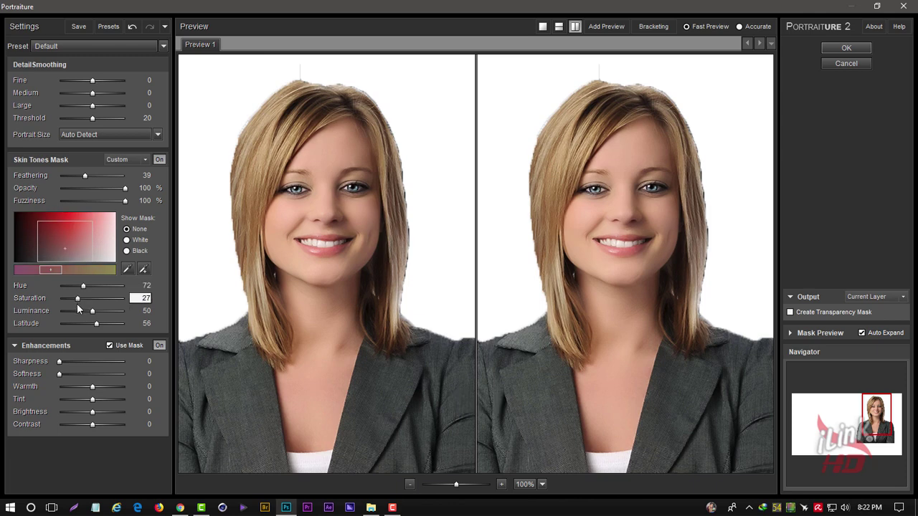
click(74, 324)
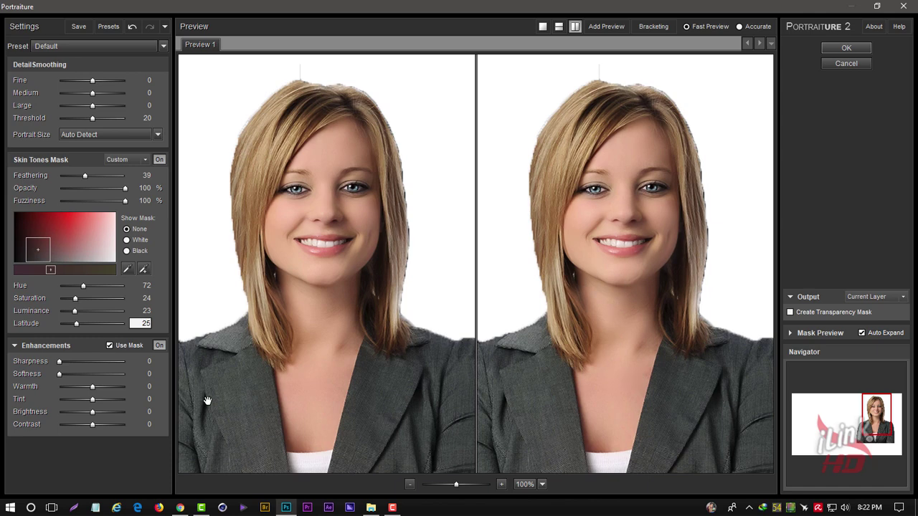
drag(92, 399, 98, 400)
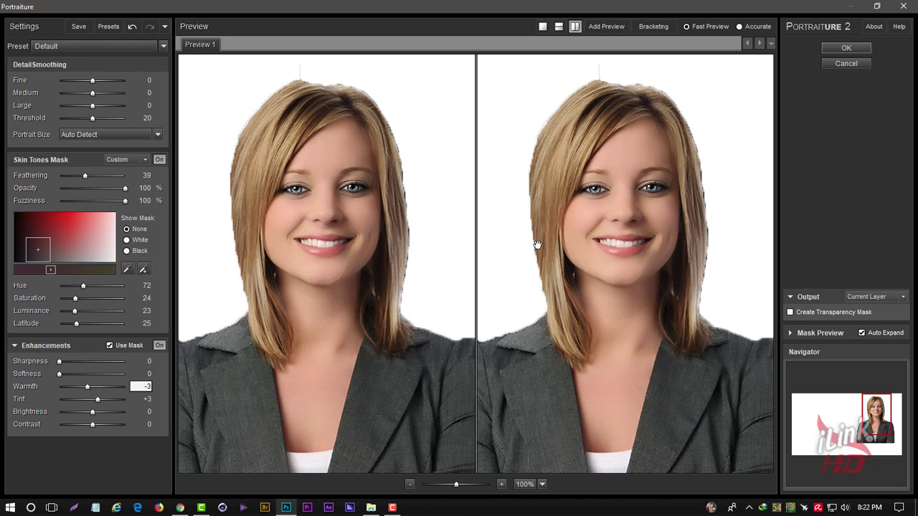
click(846, 47)
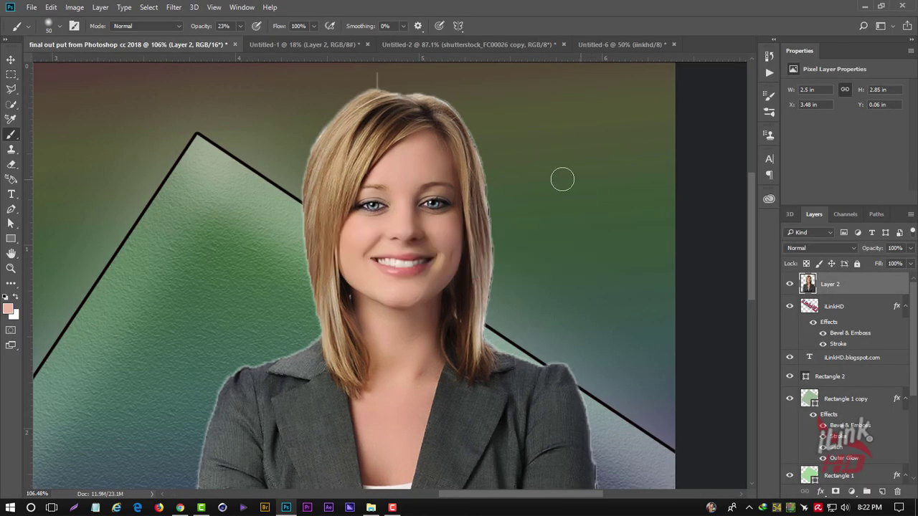
scroll(471, 177, down, 1)
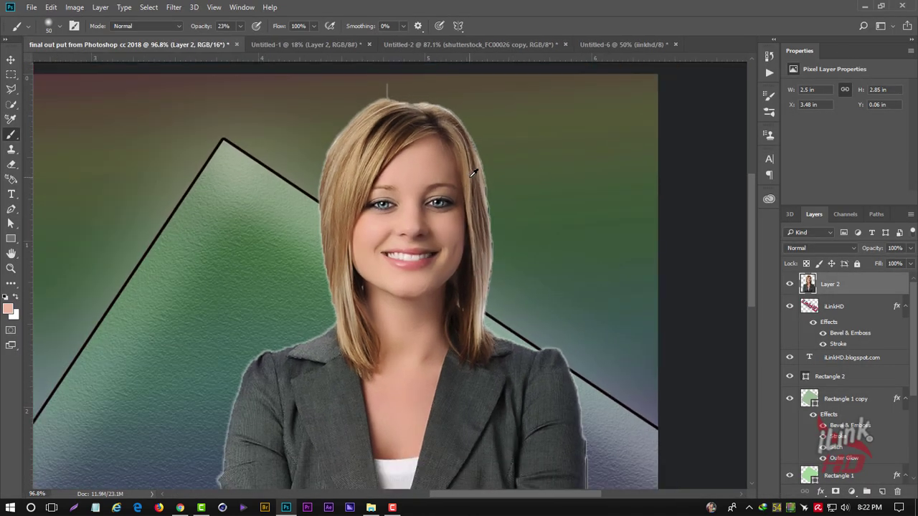
click(173, 7)
mouse_move(207, 302)
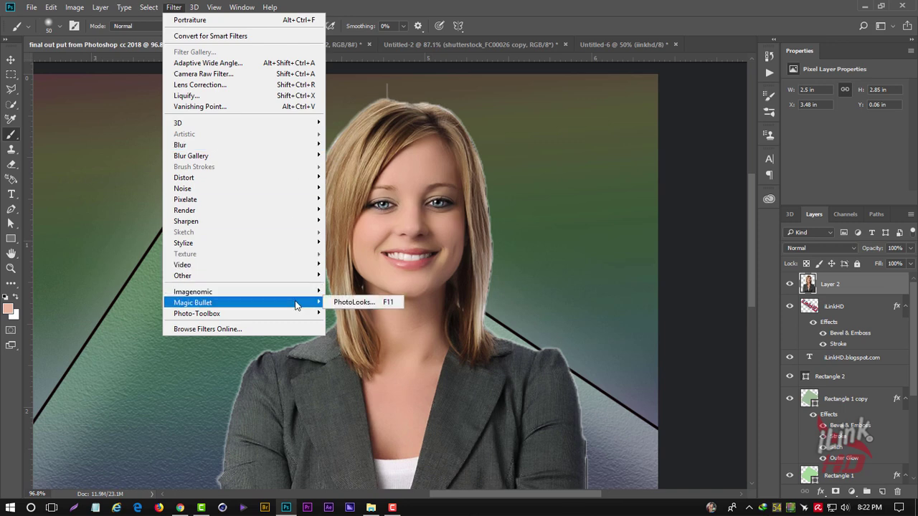
Step: Apply a Magic Bullet PhotoLooks look with 85% saturation and green balance lowered to 0.210
click(349, 302)
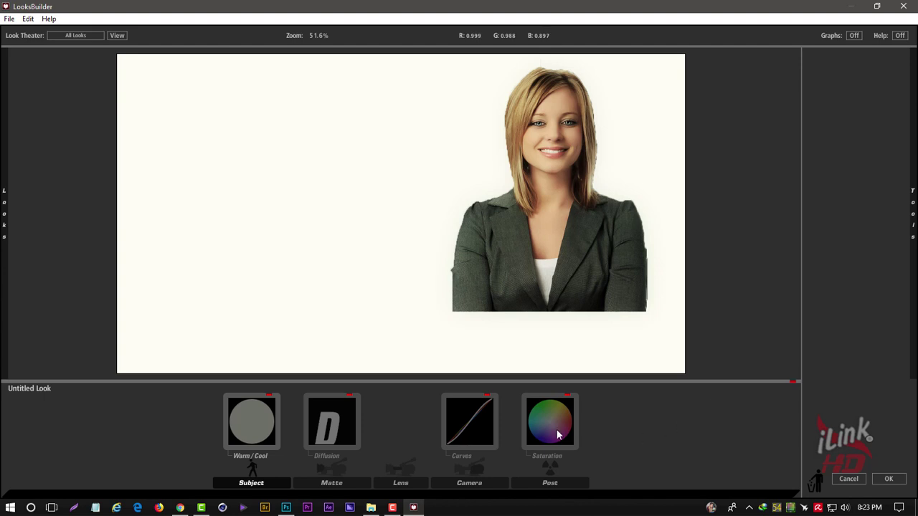
click(557, 433)
drag(830, 380, 829, 377)
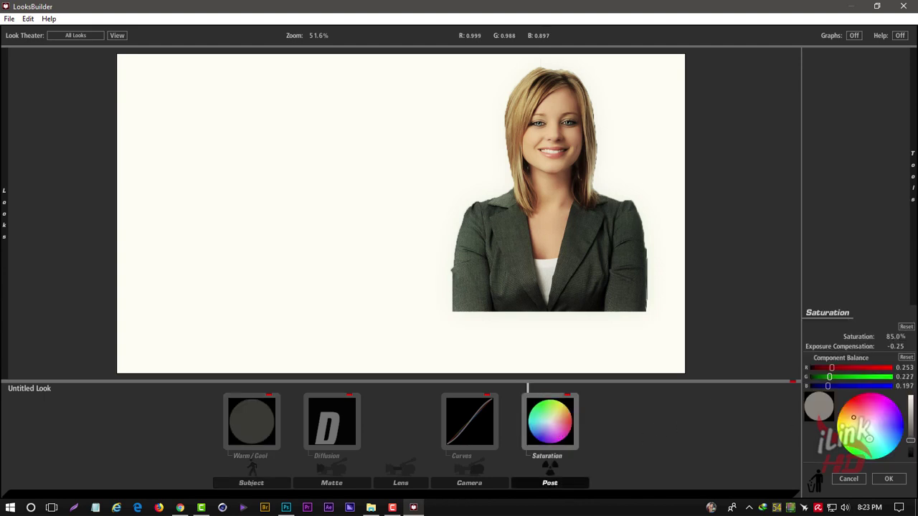
click(888, 479)
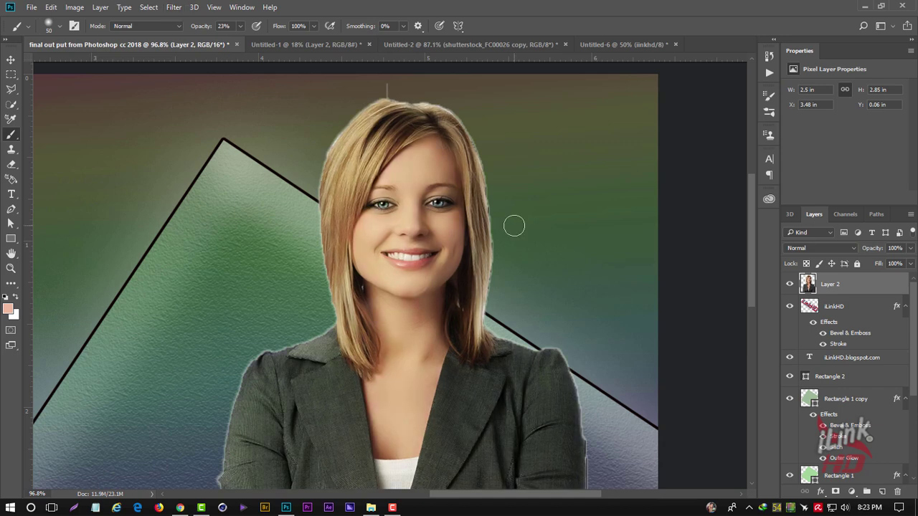
Step: In Levels, set the Red midtones to 0.96 and the Green midtones to 0.89
scroll(523, 216, up, 2)
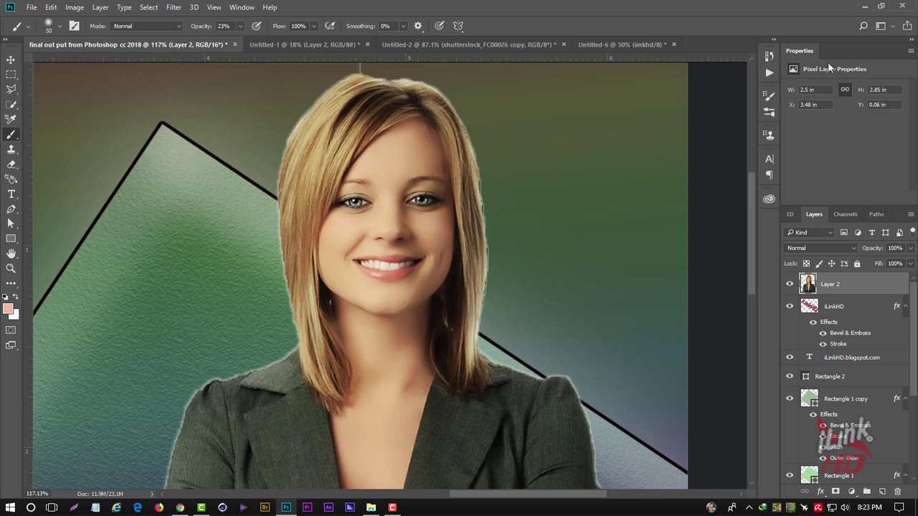
key(ctrl+l)
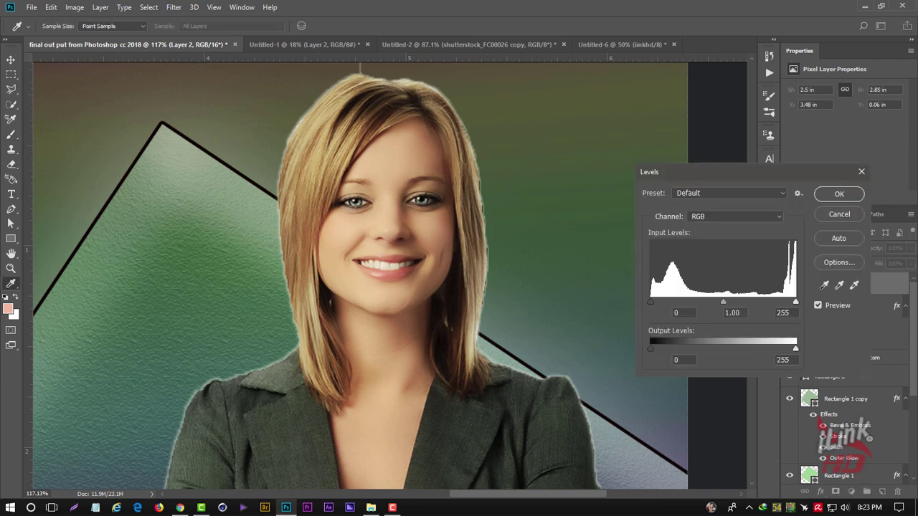
click(735, 216)
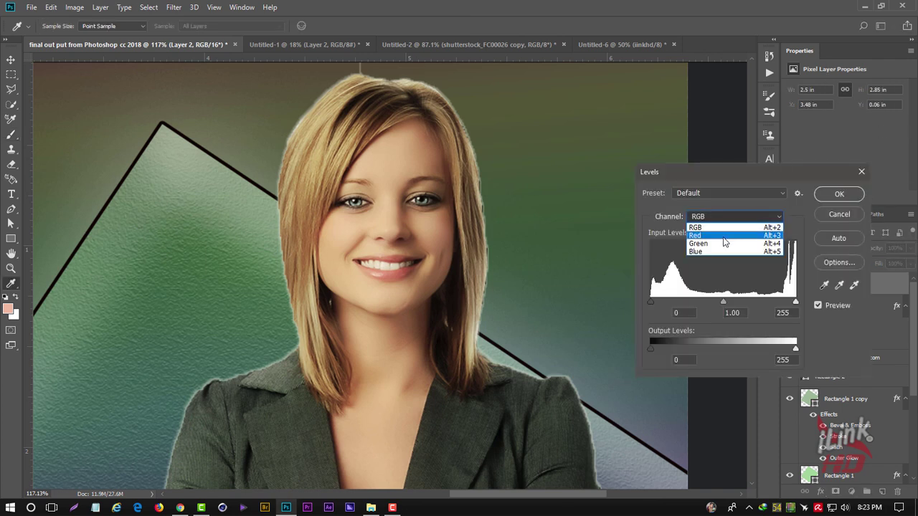
click(724, 236)
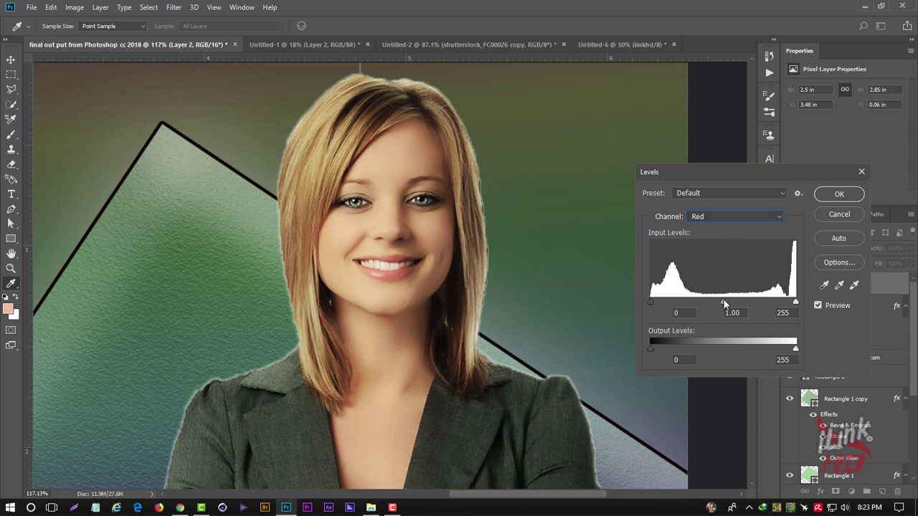
drag(723, 302, 736, 302)
click(722, 217)
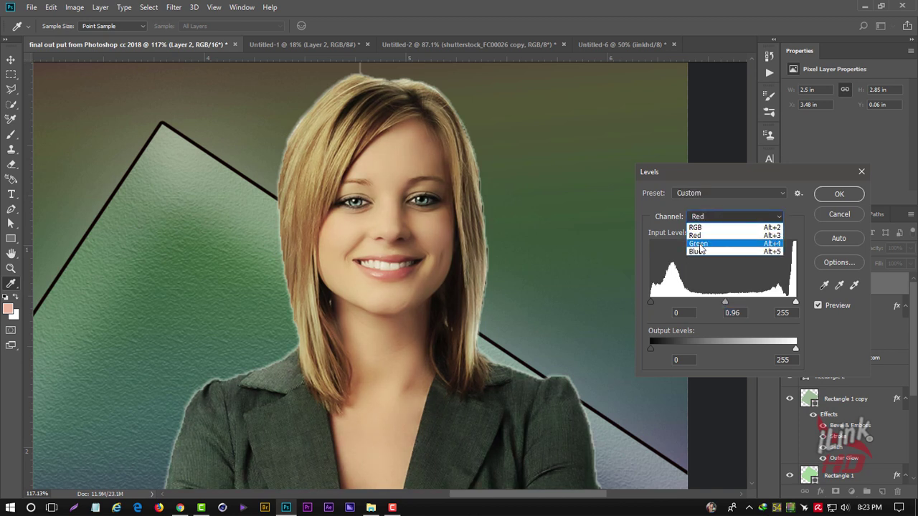
click(698, 244)
drag(725, 302, 736, 302)
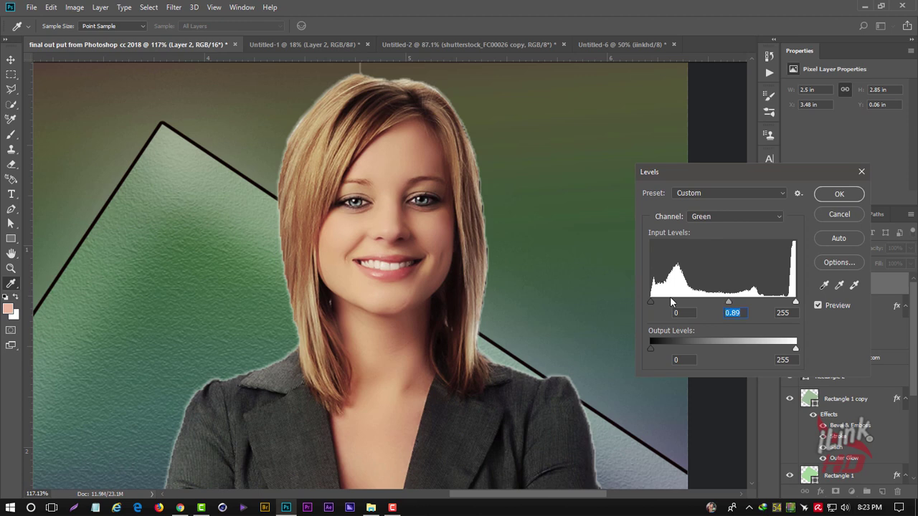
drag(653, 300, 647, 304)
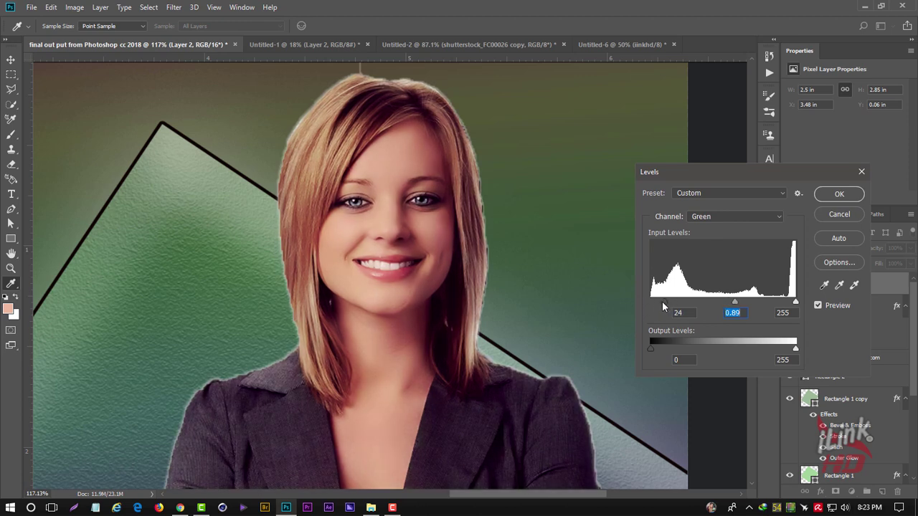
click(648, 304)
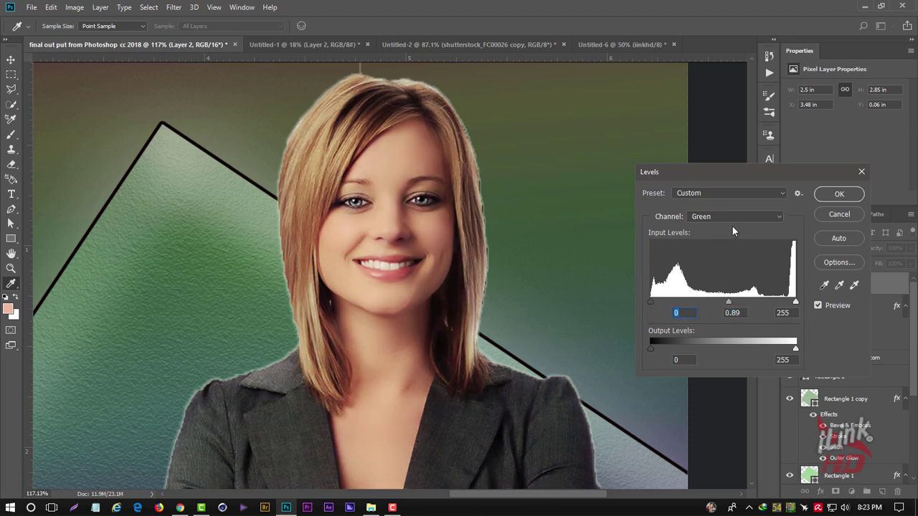
Step: Set the RGB black point to 15 and midtones to 1.25, and apply Levels
click(730, 218)
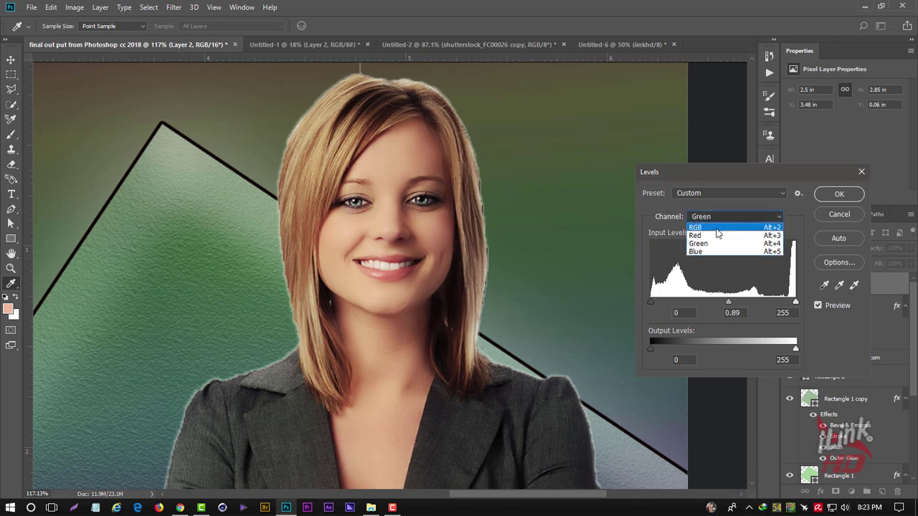
click(717, 228)
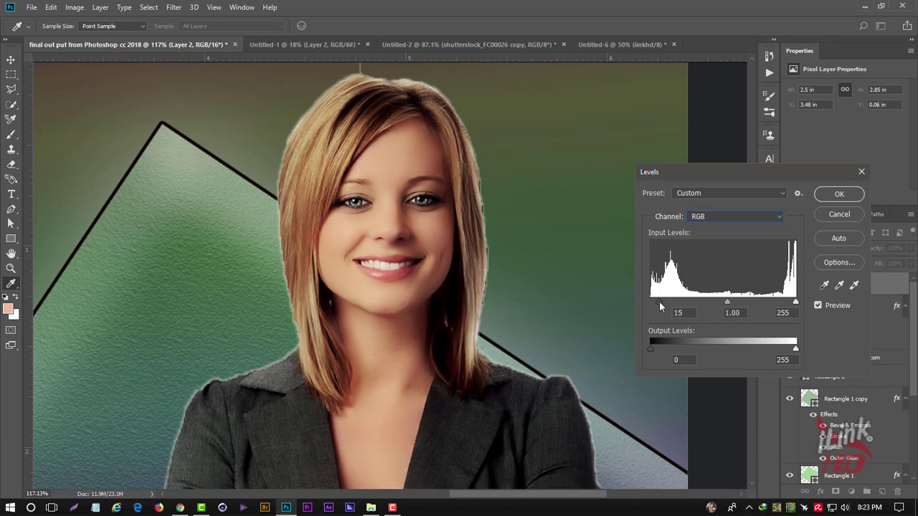
click(681, 312)
drag(727, 302, 717, 303)
click(716, 302)
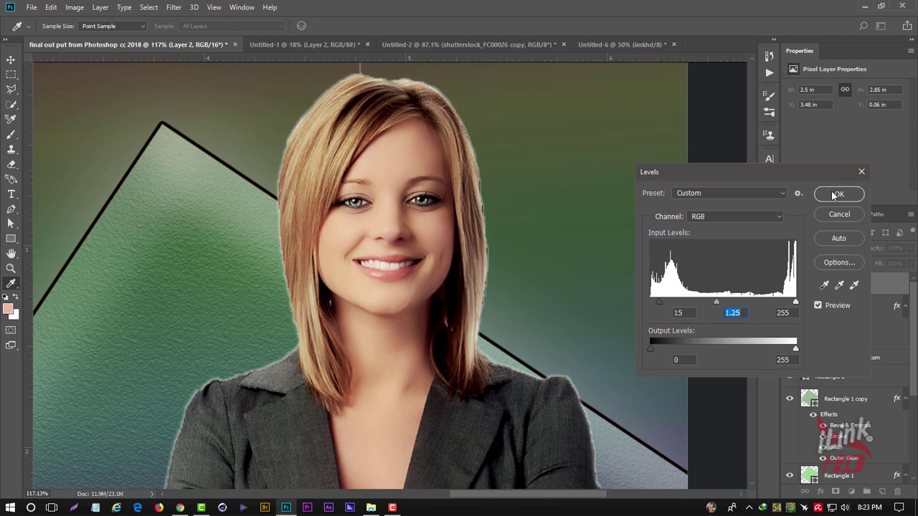
click(837, 195)
Step: Apply a Curves adjustment raising RGB input 133 to output 149 on Layer 2
key(ctrl+0)
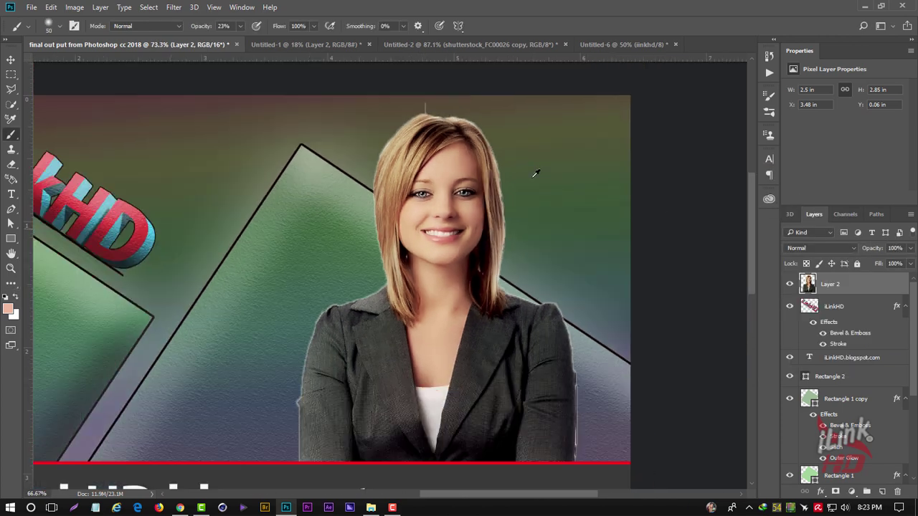
scroll(552, 171, up, 2)
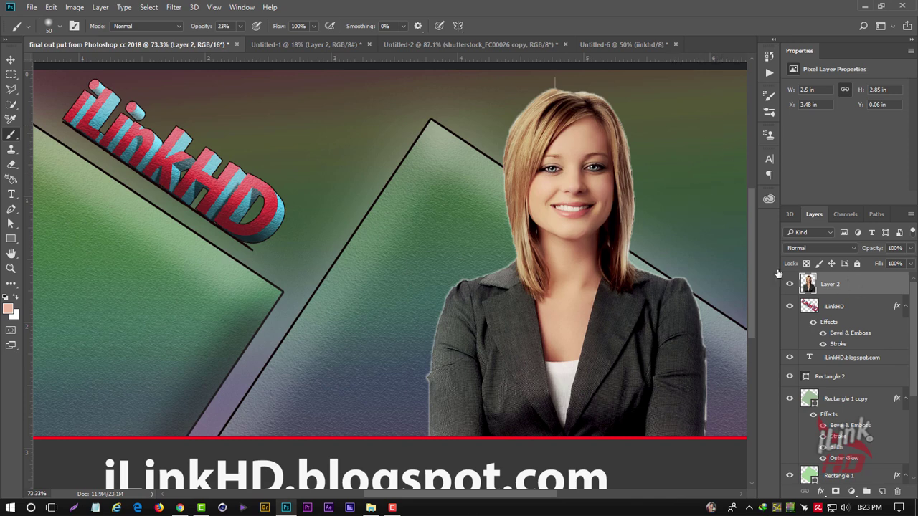
click(75, 7)
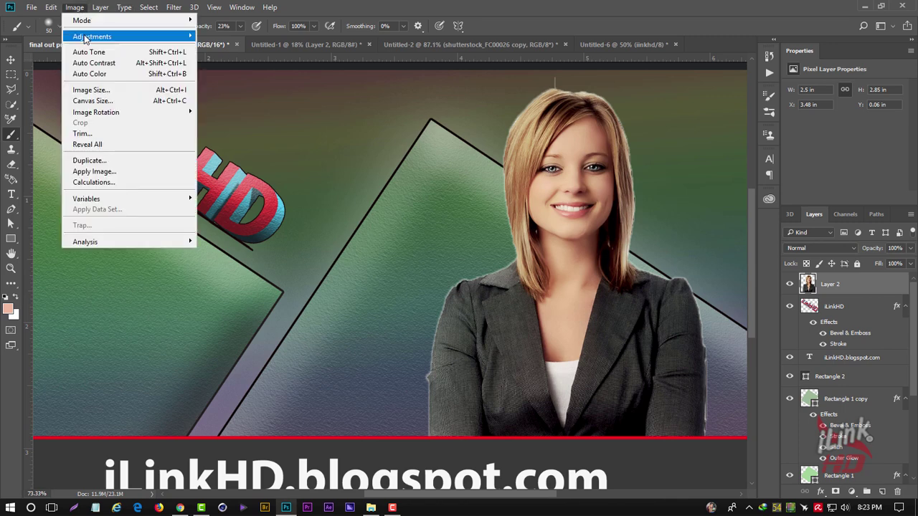
mouse_move(91, 35)
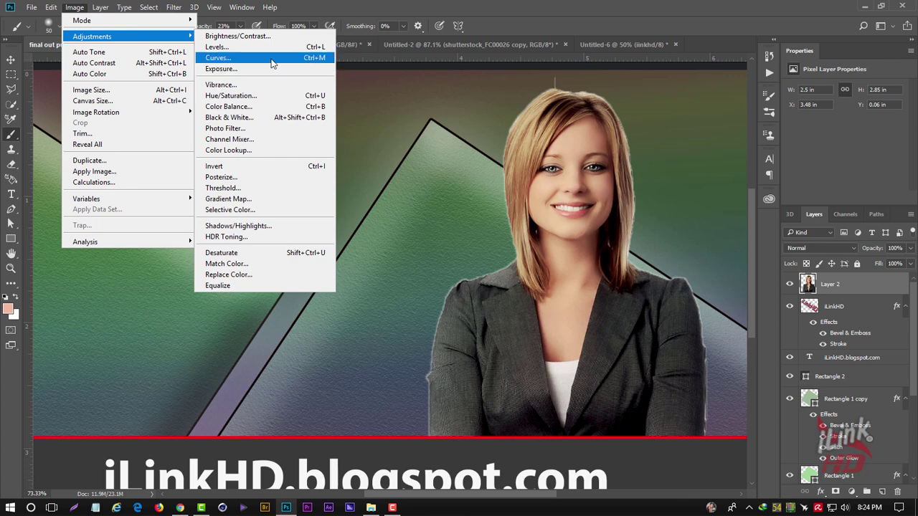
click(272, 63)
drag(693, 162, 231, 164)
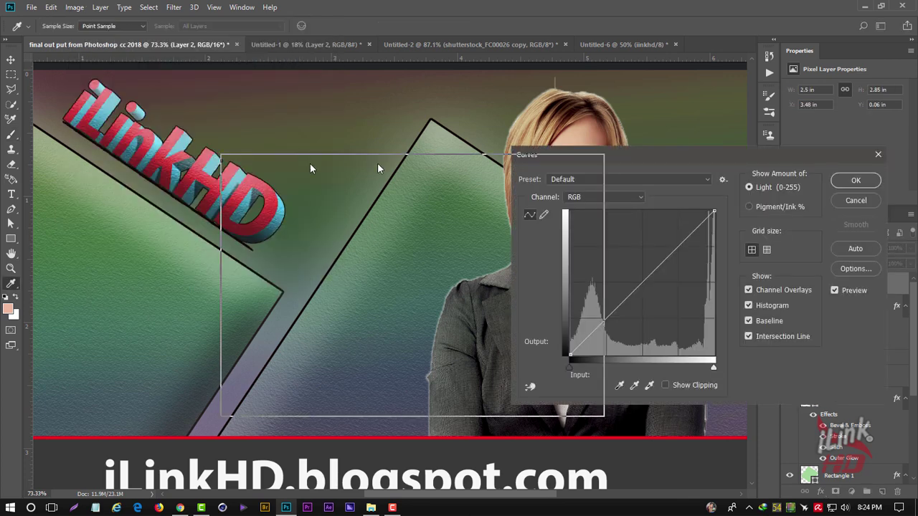
drag(182, 283, 184, 272)
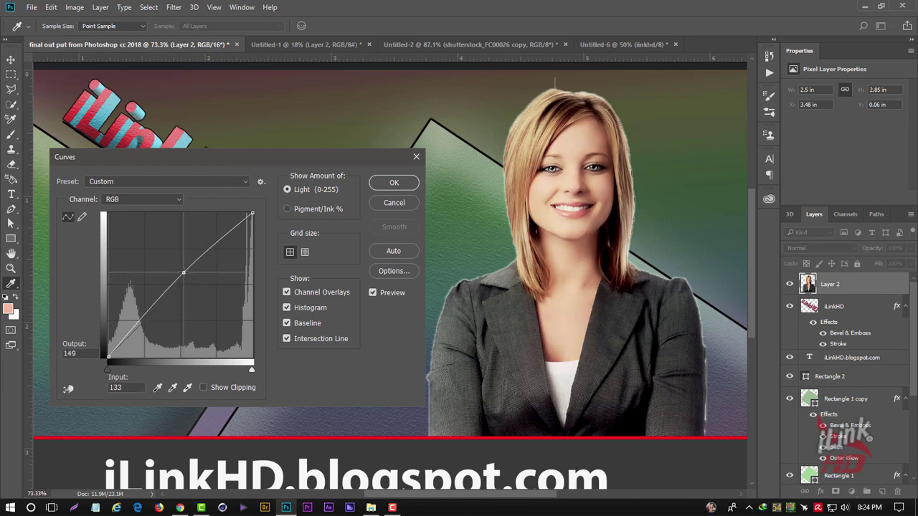
click(391, 183)
alt+scroll(635, 179, down, 2)
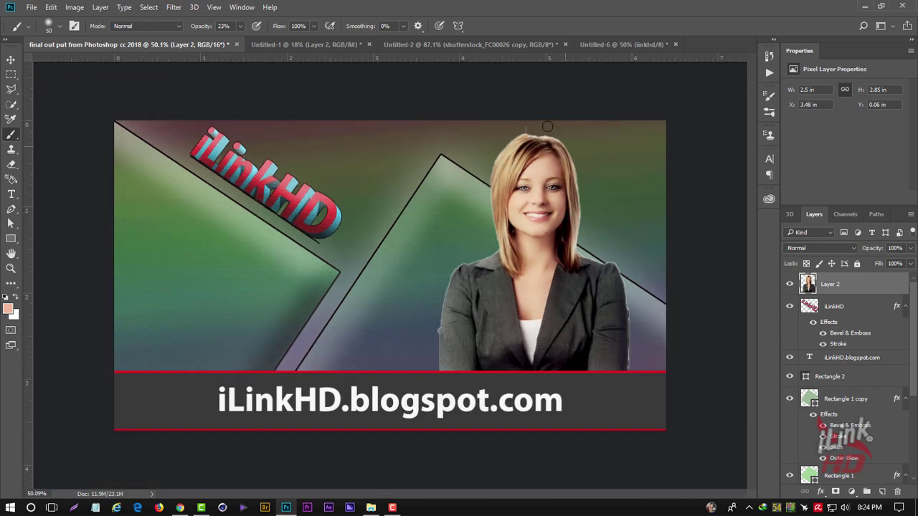
Step: In Layer 2's layer style, try an Inside stroke reduced to 1 px
alt+scroll(548, 123, up, 2)
alt+scroll(556, 121, up, 1)
alt+scroll(567, 119, up, 1)
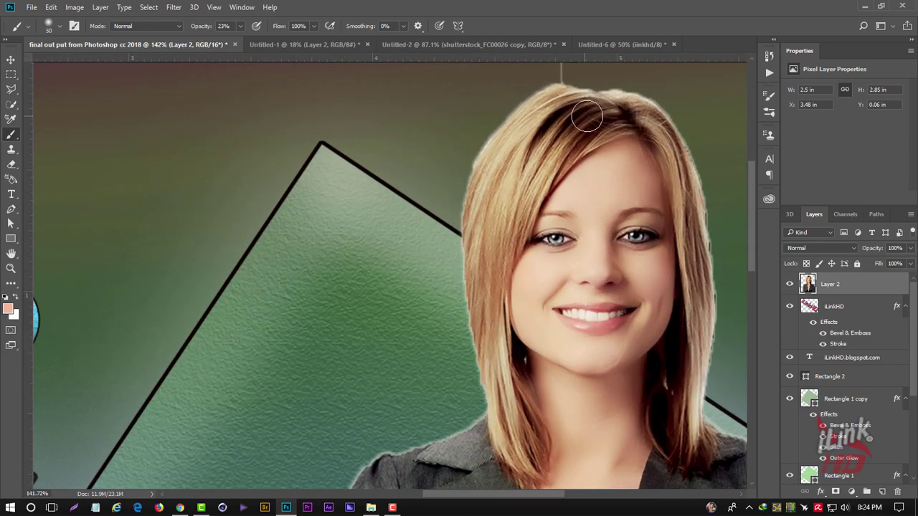
double_click(889, 287)
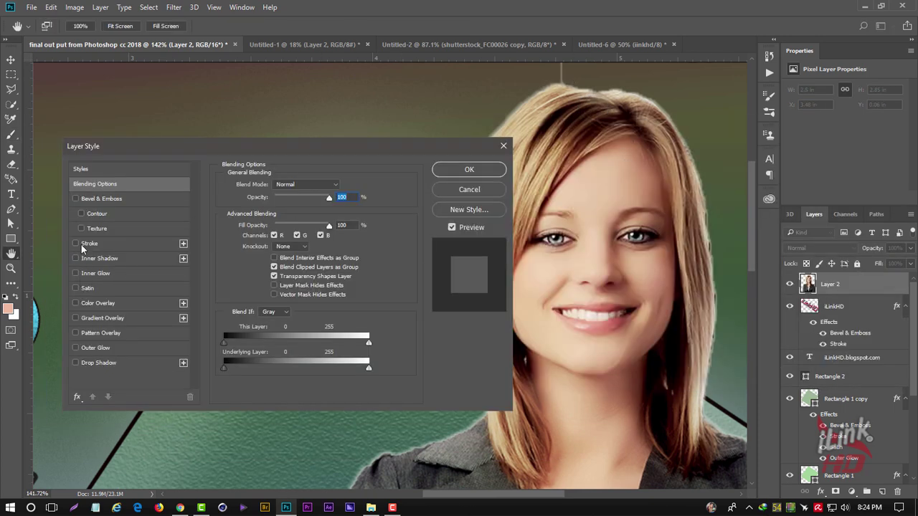
click(84, 243)
click(280, 196)
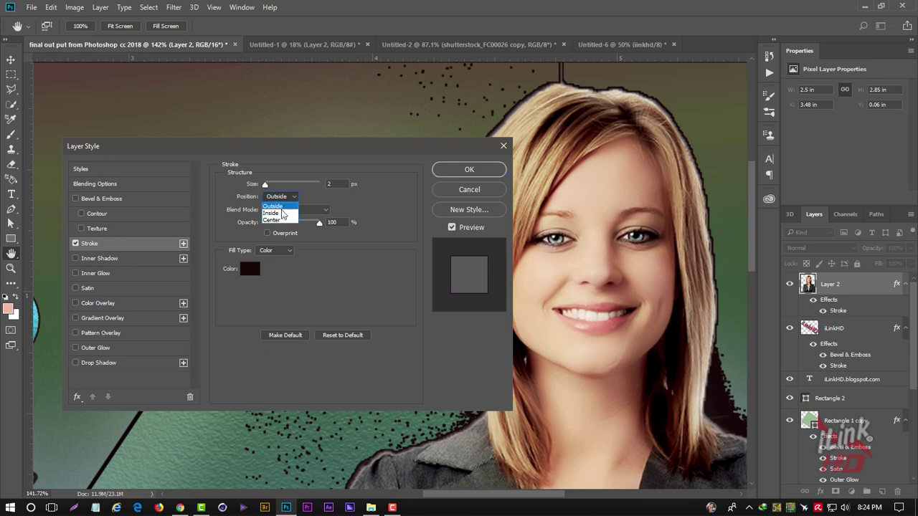
key(Down)
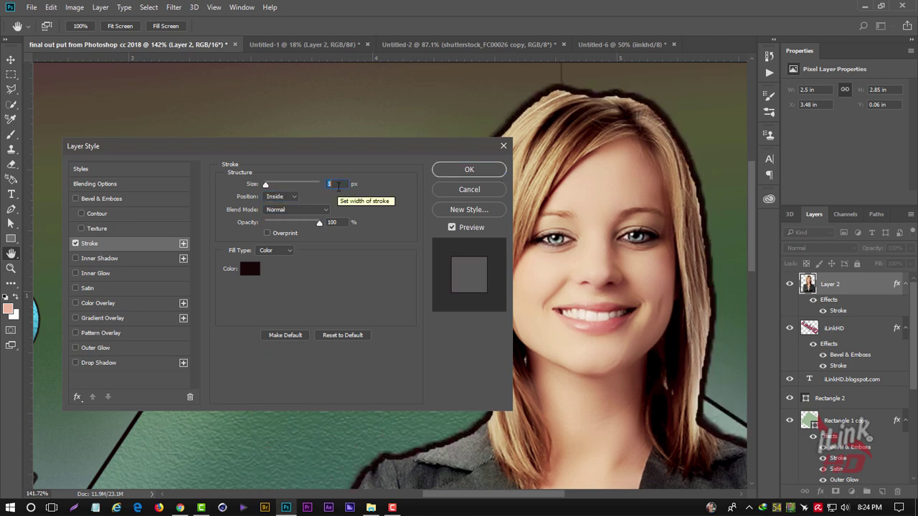
text(1)
Step: Try Multiply and Screen stroke blending, then remove the stroke
click(301, 210)
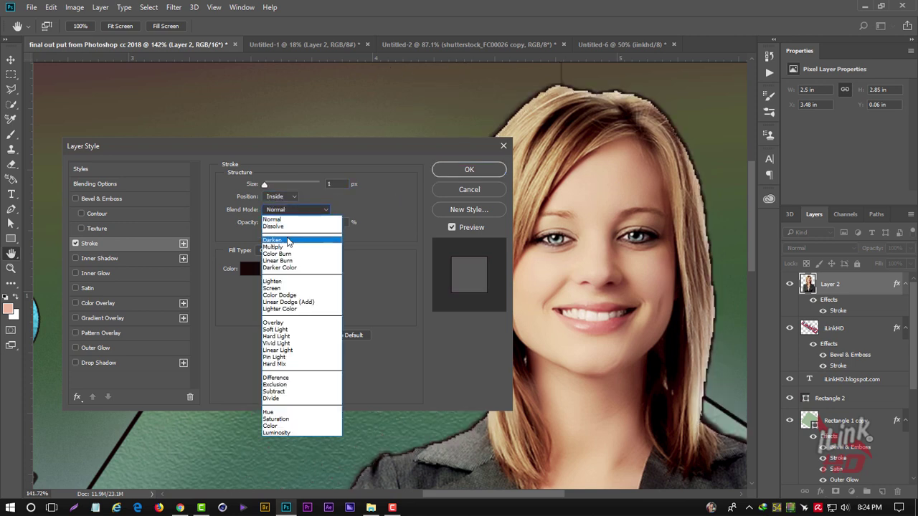
click(310, 242)
click(290, 213)
click(302, 290)
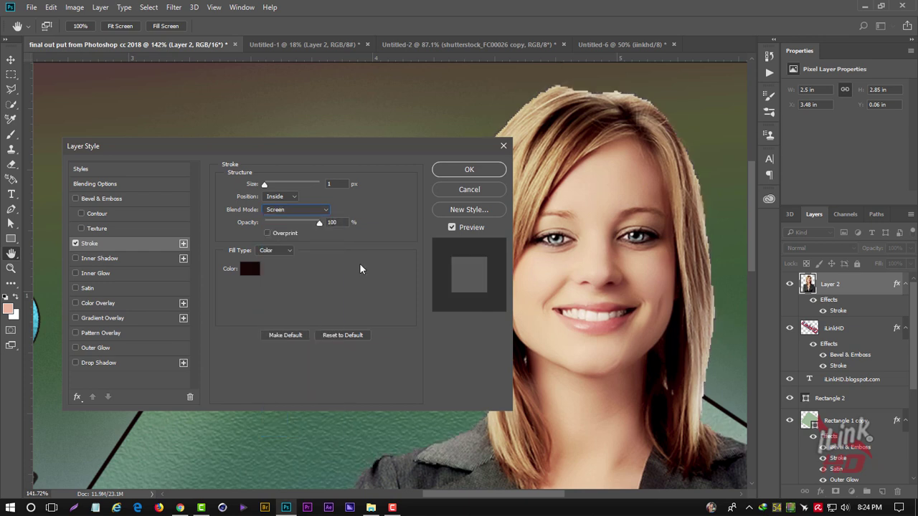
click(285, 198)
click(81, 275)
click(75, 243)
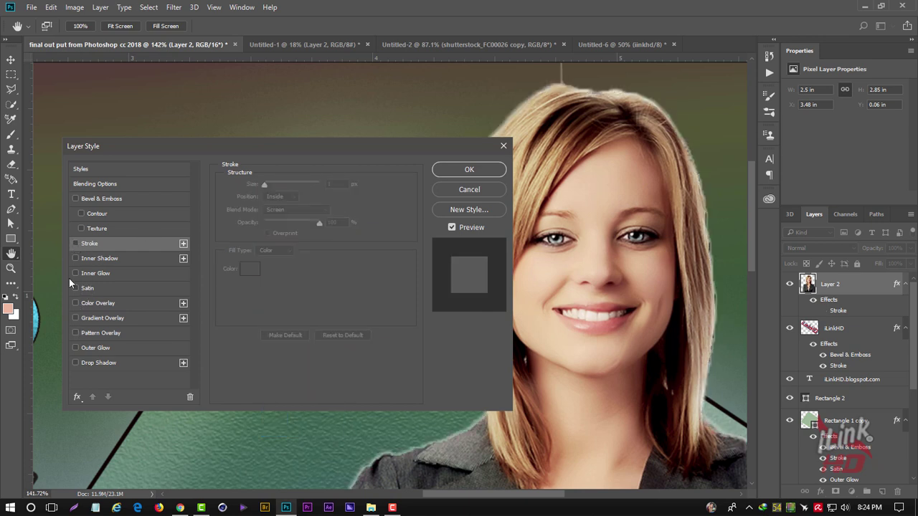
Step: Add an Inner Glow at 64% opacity and 2 px size, and apply it
click(76, 273)
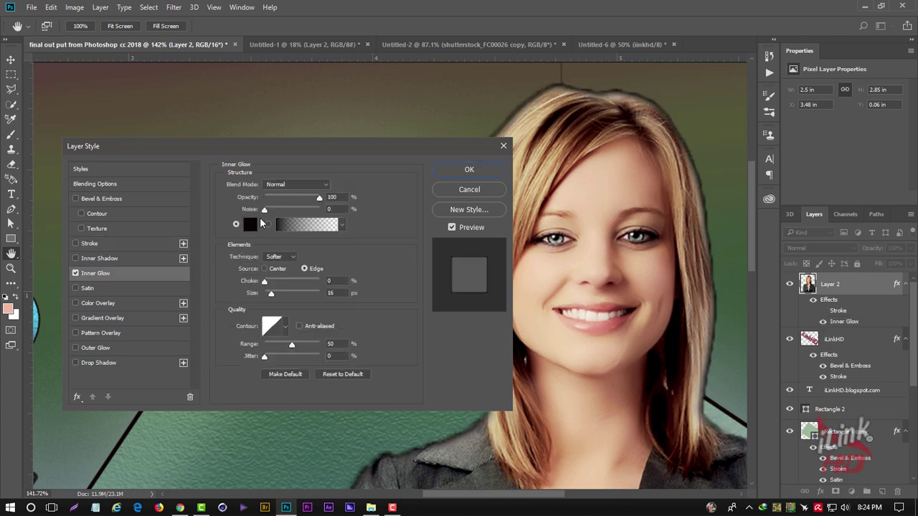
drag(319, 198, 300, 198)
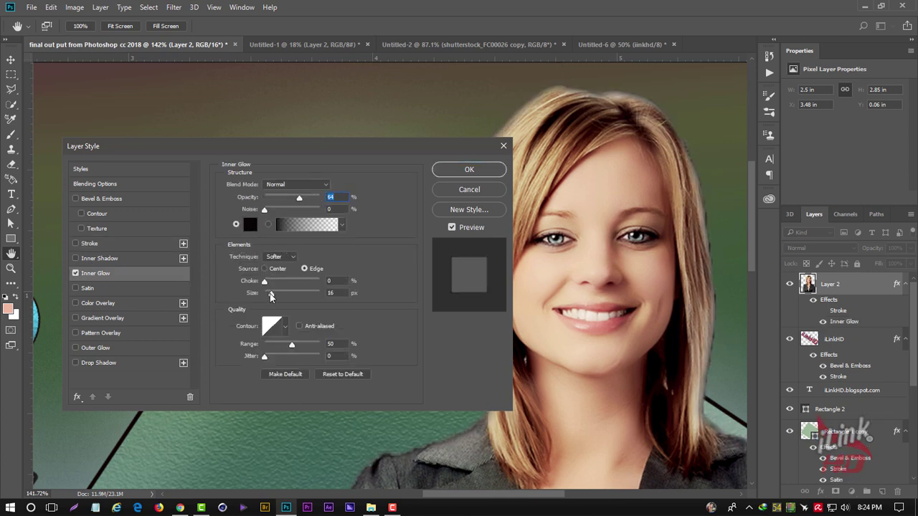
drag(270, 293, 263, 294)
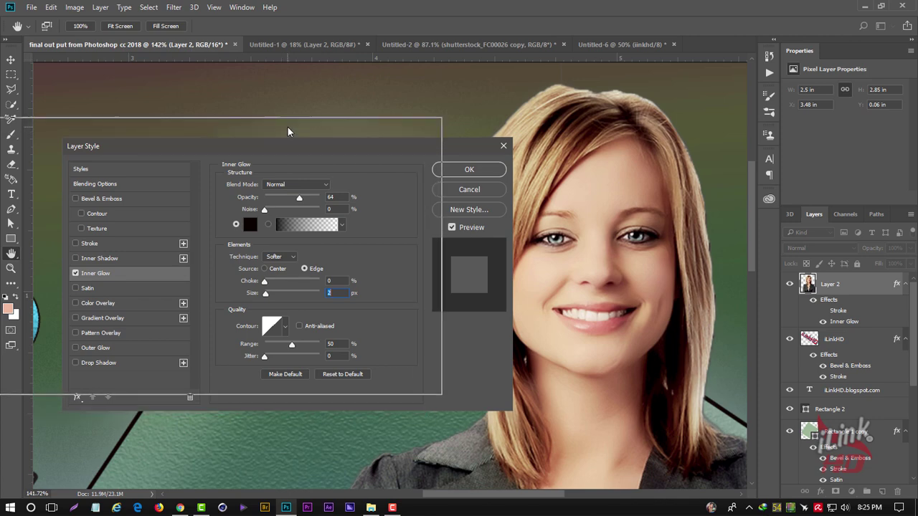
drag(350, 148, 272, 127)
click(383, 151)
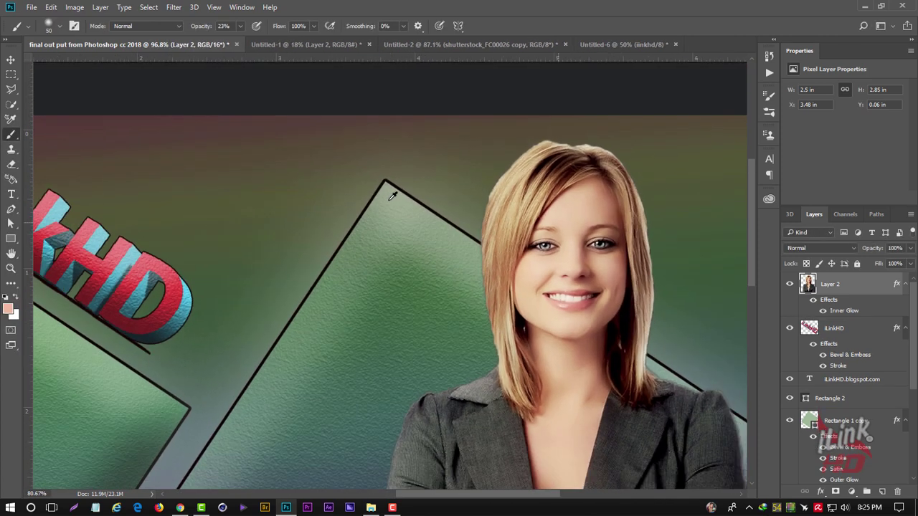
Step: Trace a Polygonal Lasso selection along the top edge of the woman's hair
key(ctrl+0)
key(v)
alt+scroll(538, 193, up, 5)
alt+scroll(536, 189, up, 3)
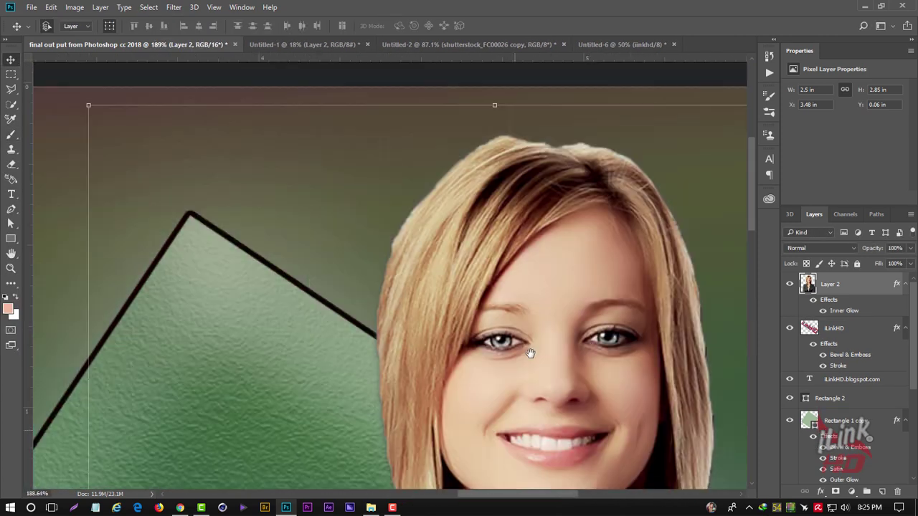
key(l)
click(558, 147)
mouse_move(573, 148)
mouse_down()
mouse_move(681, 236)
mouse_move(706, 377)
mouse_move(430, 138)
mouse_move(561, 422)
mouse_move(595, 246)
mouse_move(613, 215)
mouse_move(232, 297)
mouse_move(239, 340)
mouse_move(239, 119)
mouse_move(237, 424)
mouse_move(347, 234)
mouse_move(455, 205)
mouse_move(438, 86)
mouse_move(467, 294)
mouse_move(473, 196)
mouse_move(488, 153)
mouse_move(523, 103)
mouse_move(268, 342)
mouse_up()
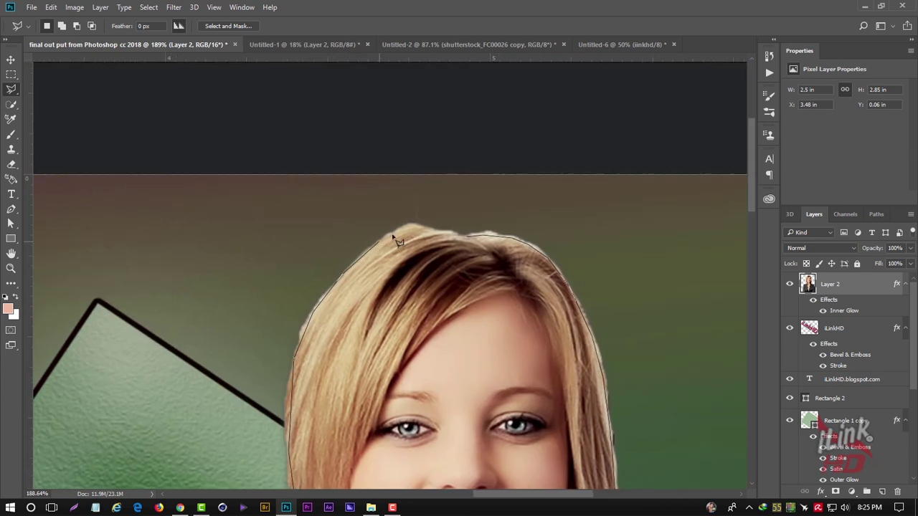
drag(395, 241, 477, 243)
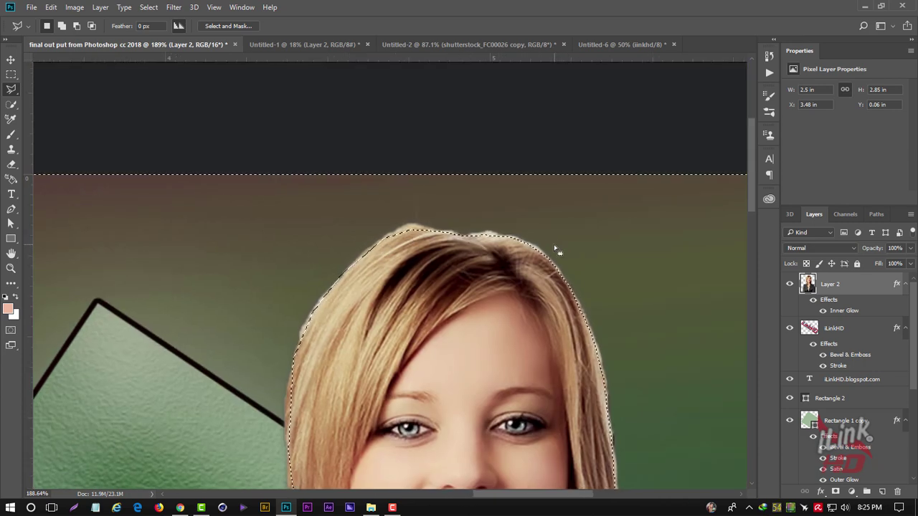
Step: Delete the stray hair fringe from Layer 2 and clear the selection
key(Delete)
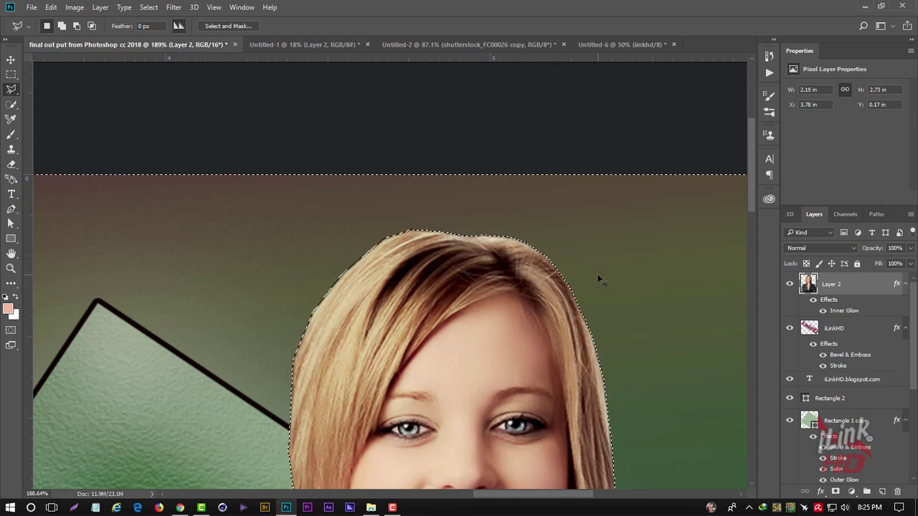
key(ctrl+d)
scroll(505, 282, down, 2)
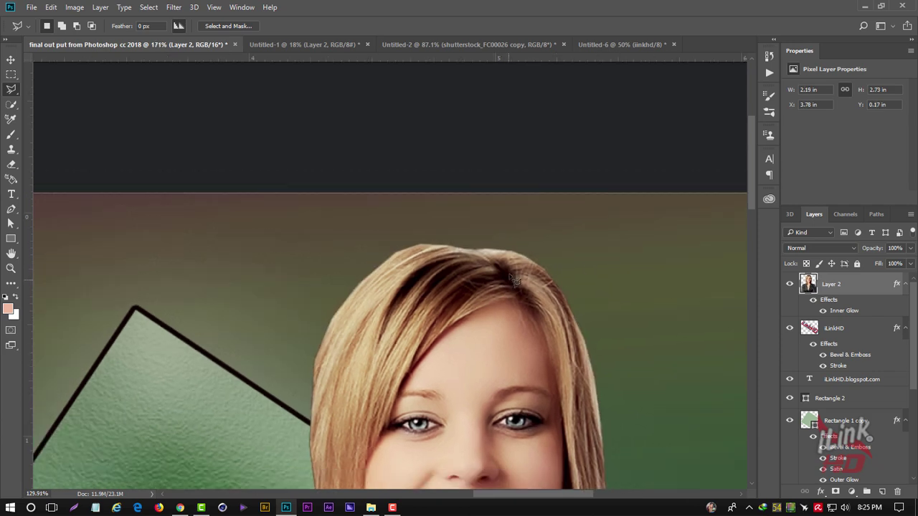
scroll(345, 198, down, 2)
scroll(176, 112, down, 2)
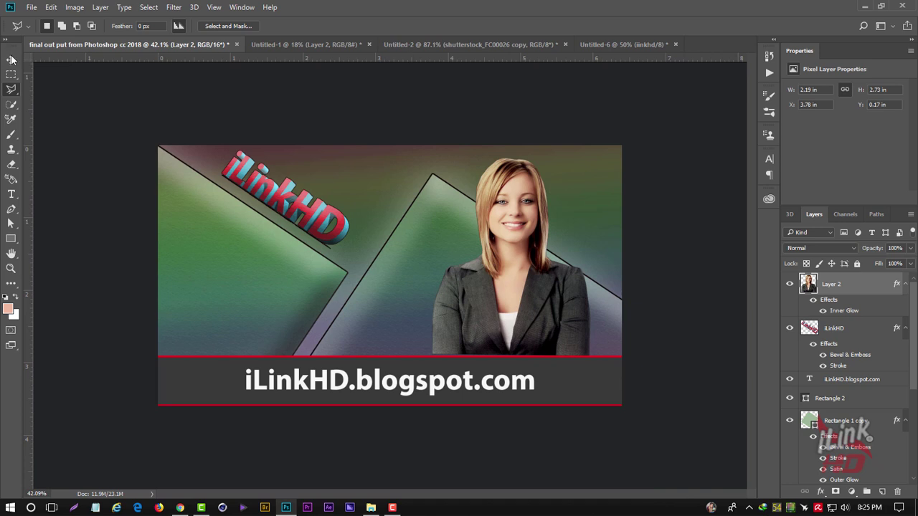
Step: Shift Layer 2 slightly left and resize it to 2.21 × 2.78 in
click(11, 59)
drag(524, 187, 489, 188)
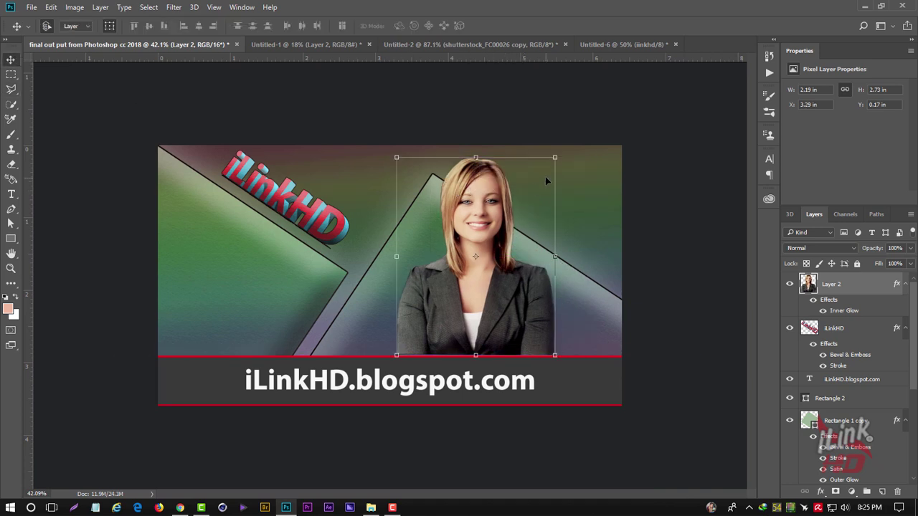
drag(559, 163, 563, 163)
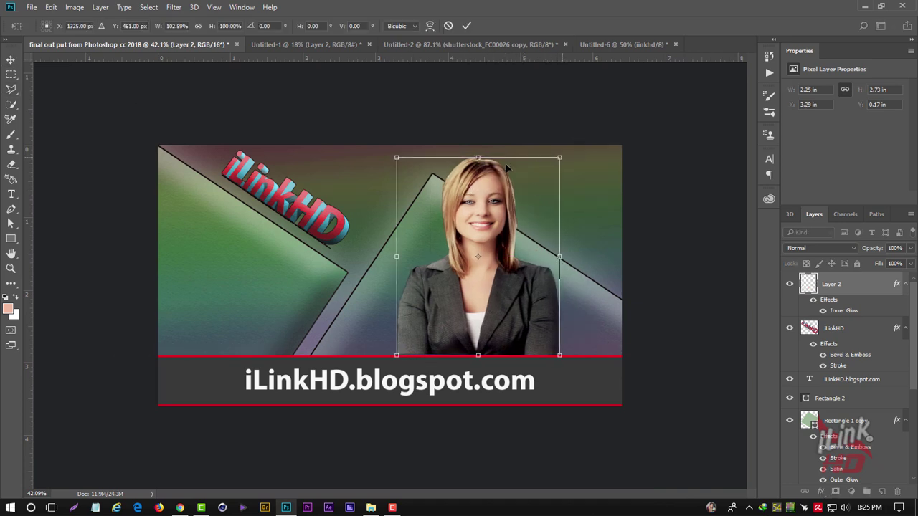
drag(478, 157, 478, 150)
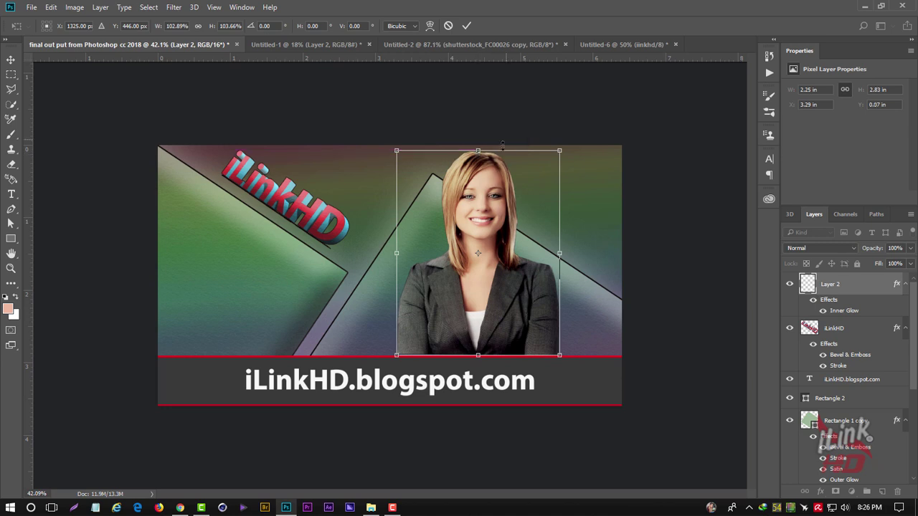
mouse_move(567, 141)
mouse_down()
mouse_move(533, 159)
mouse_move(566, 145)
mouse_up()
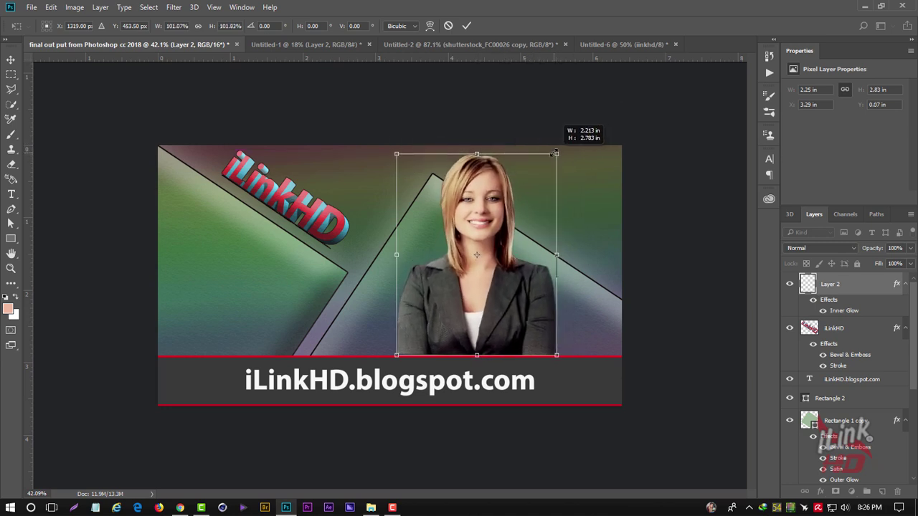
click(466, 27)
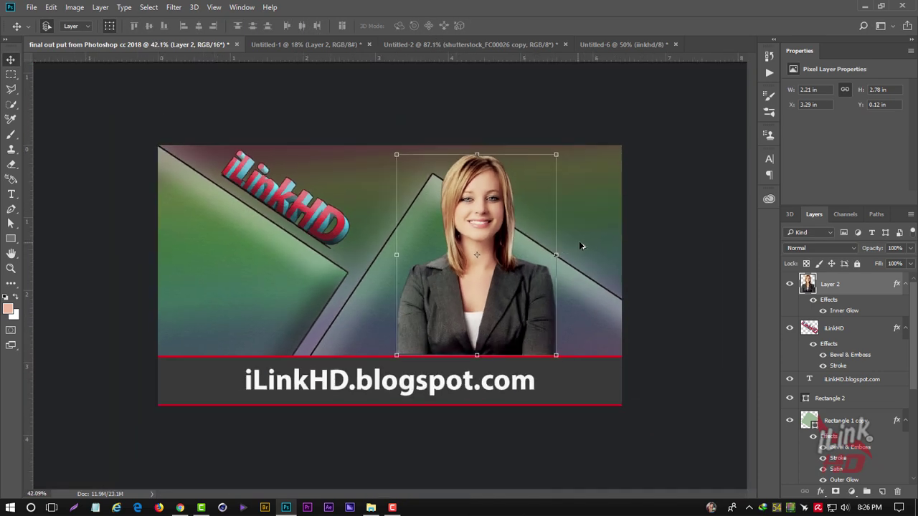
alt+scroll(580, 246, up, 3)
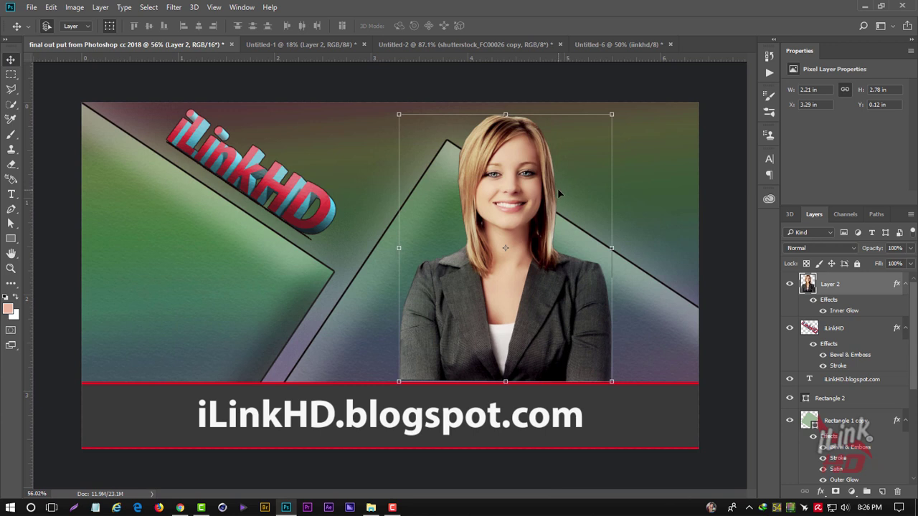